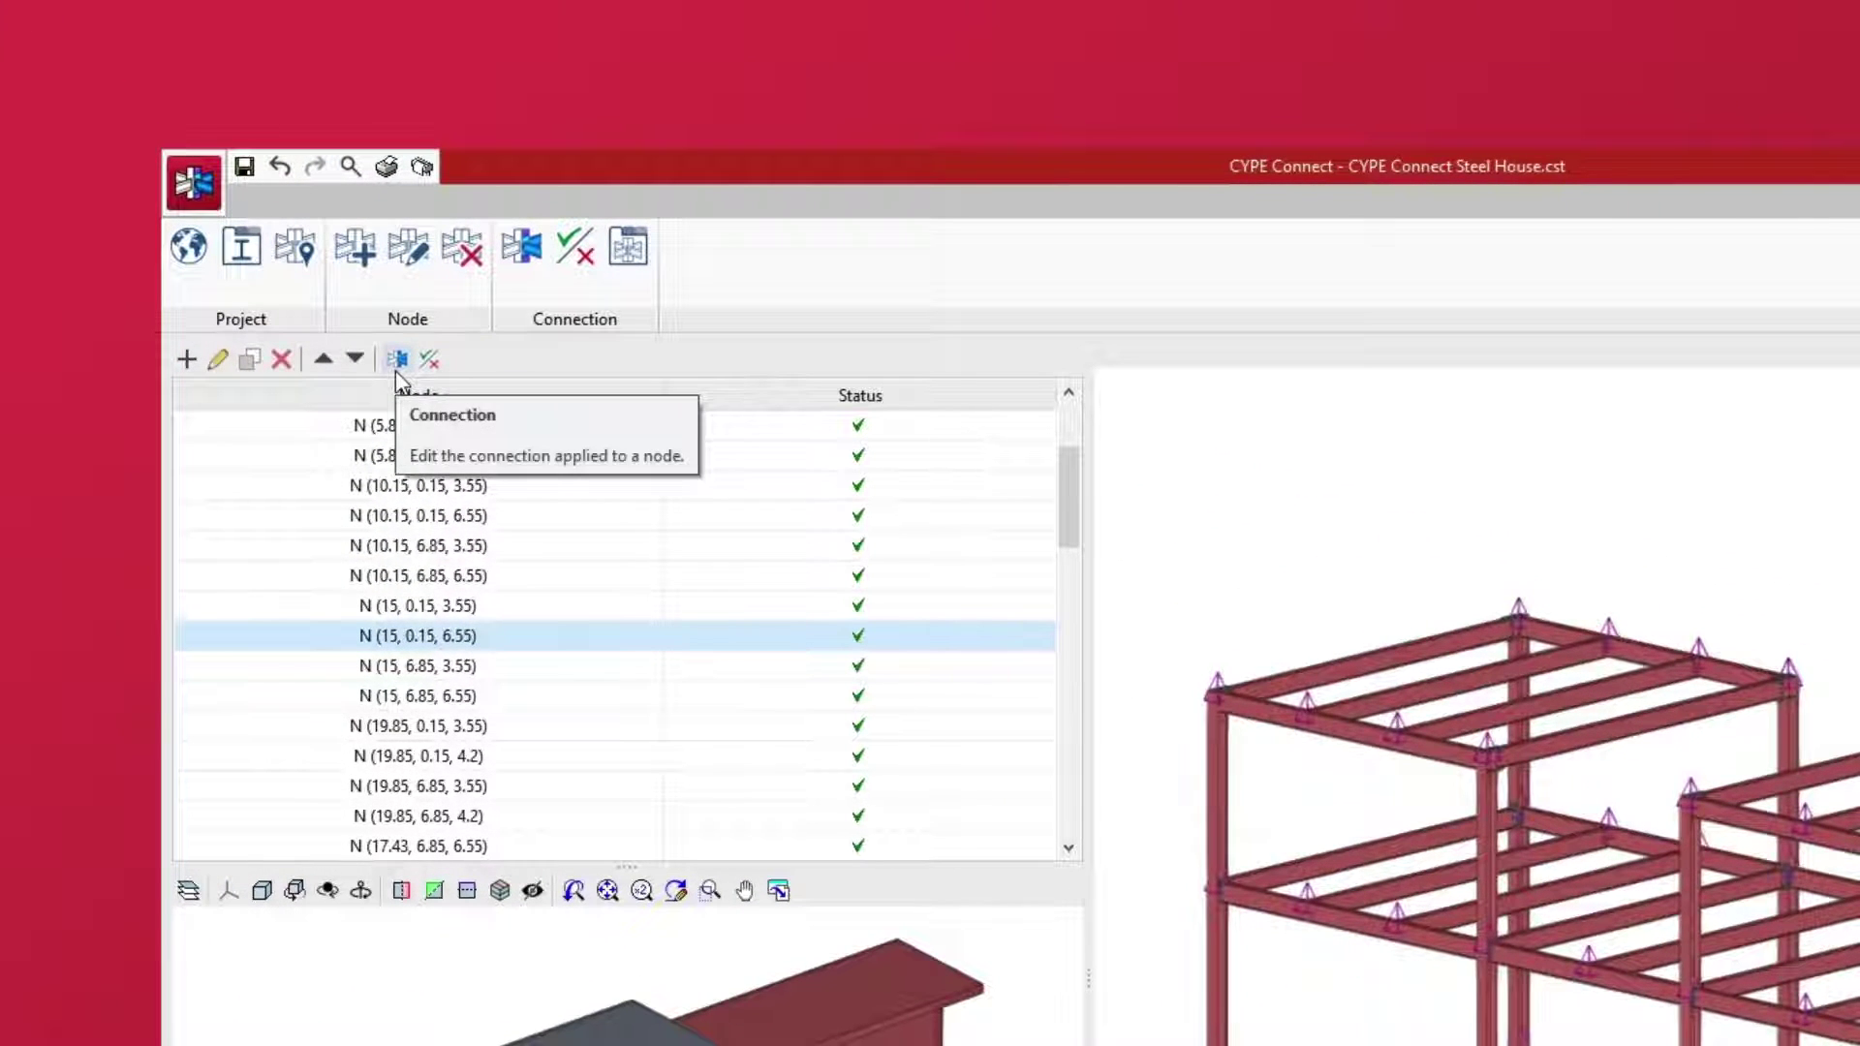
# - Open the connection editor for node N (15, 0.15, 6.55)
pyautogui.click(396, 365)
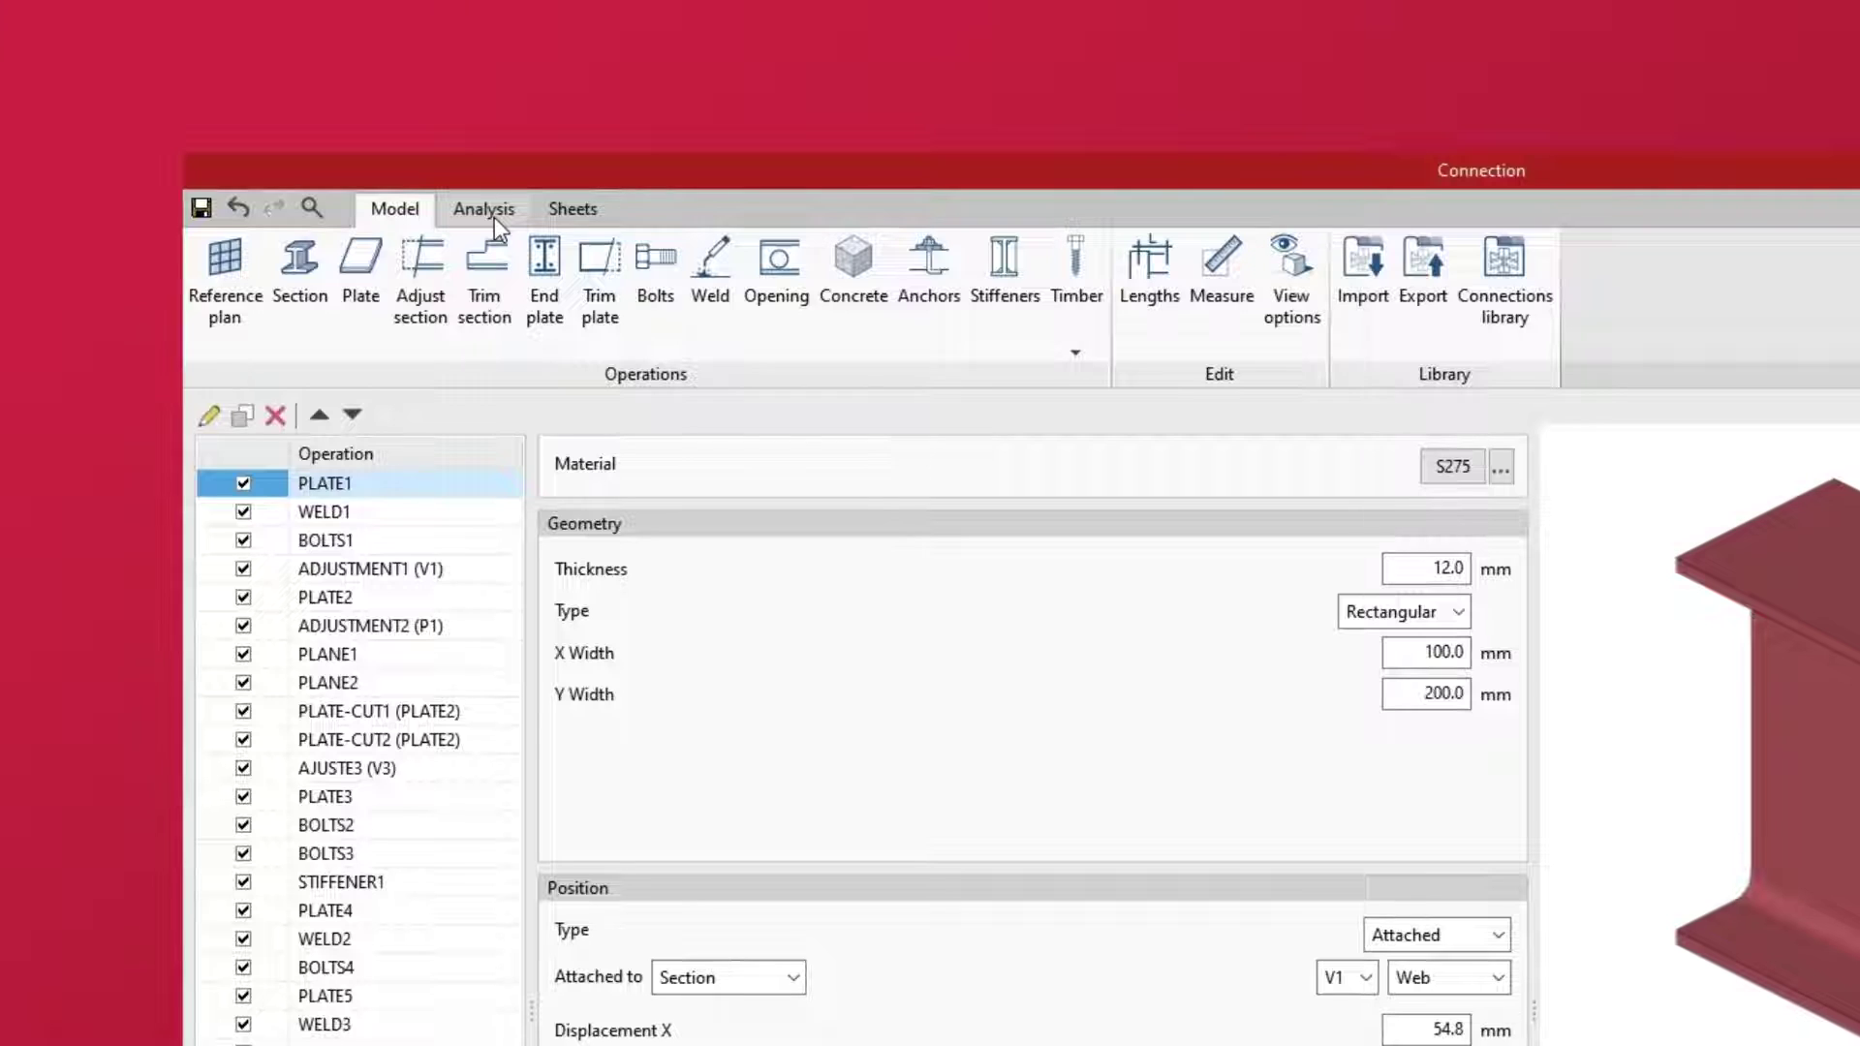
# - Show the analysis results (welds 78.89%, bolts 55.32%) and start a Summary report
pyautogui.click(489, 210)
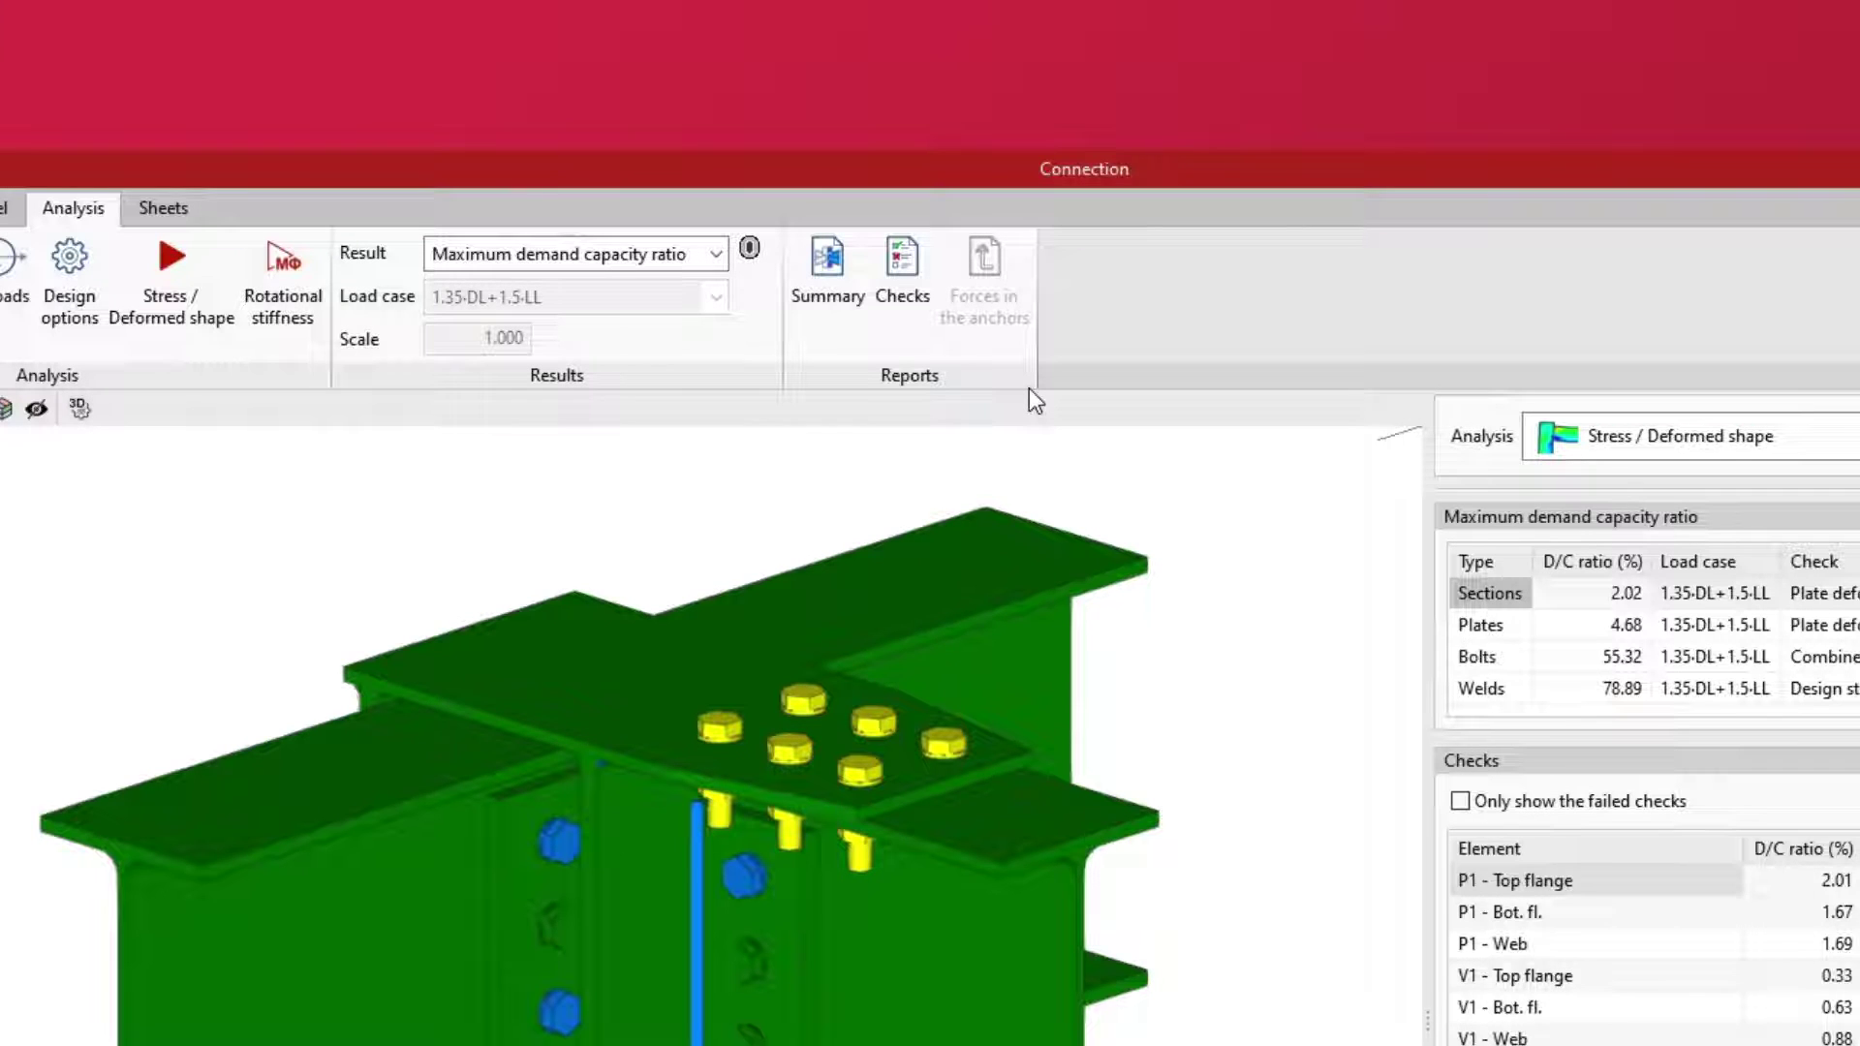
pyautogui.click(827, 333)
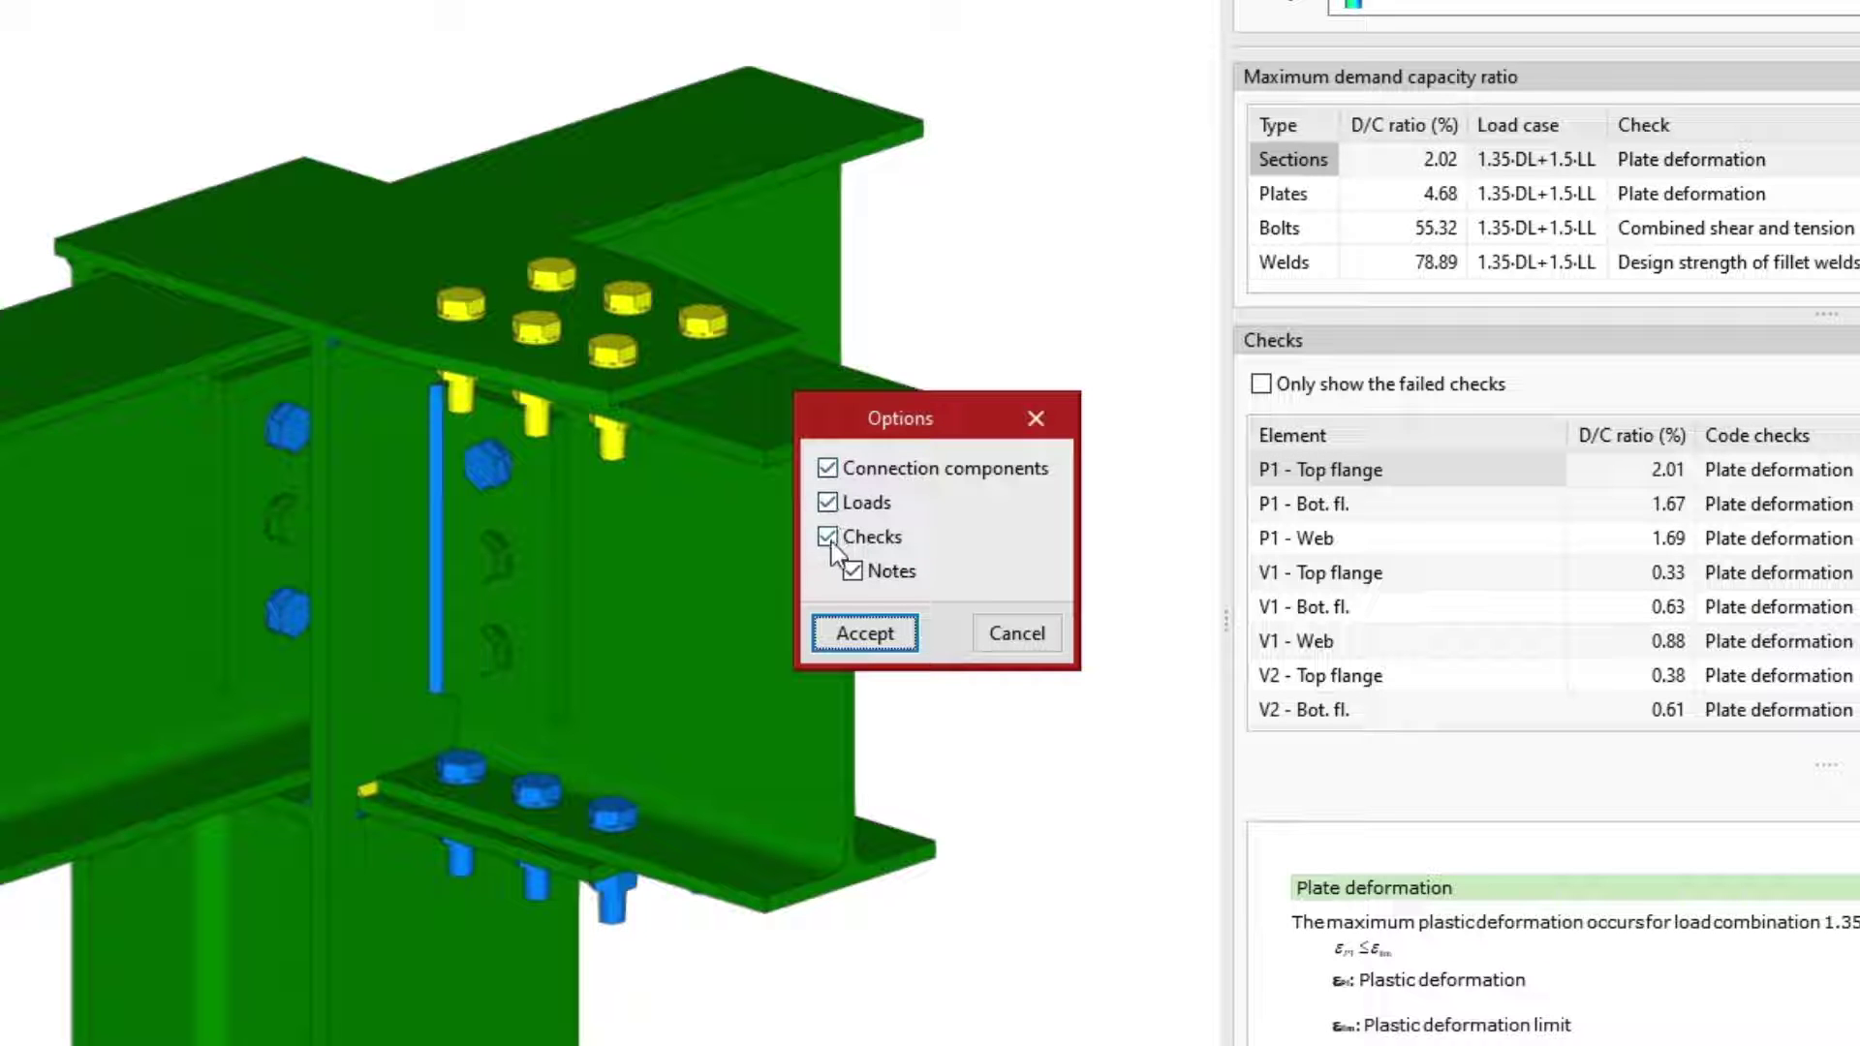
# - Generate the five-page summary report, check its export formats and page preview, then close it
pyautogui.click(901, 633)
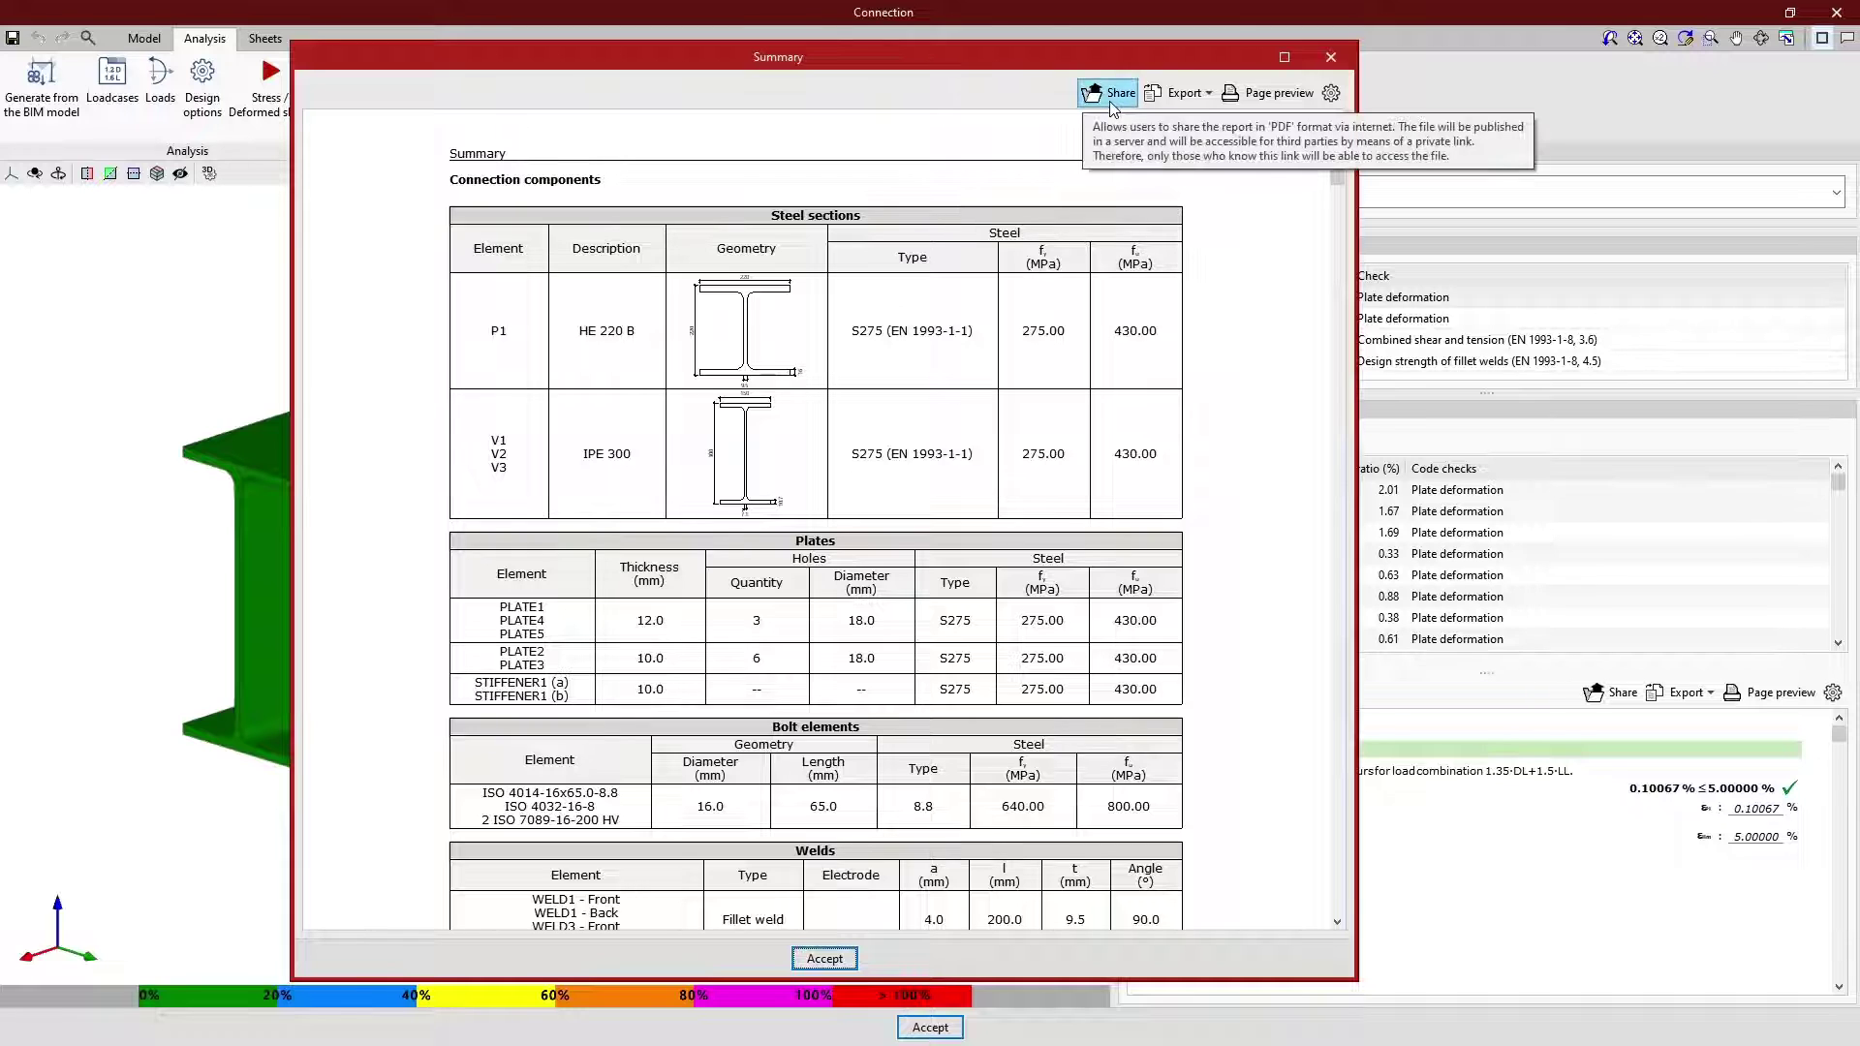
pyautogui.click(1182, 102)
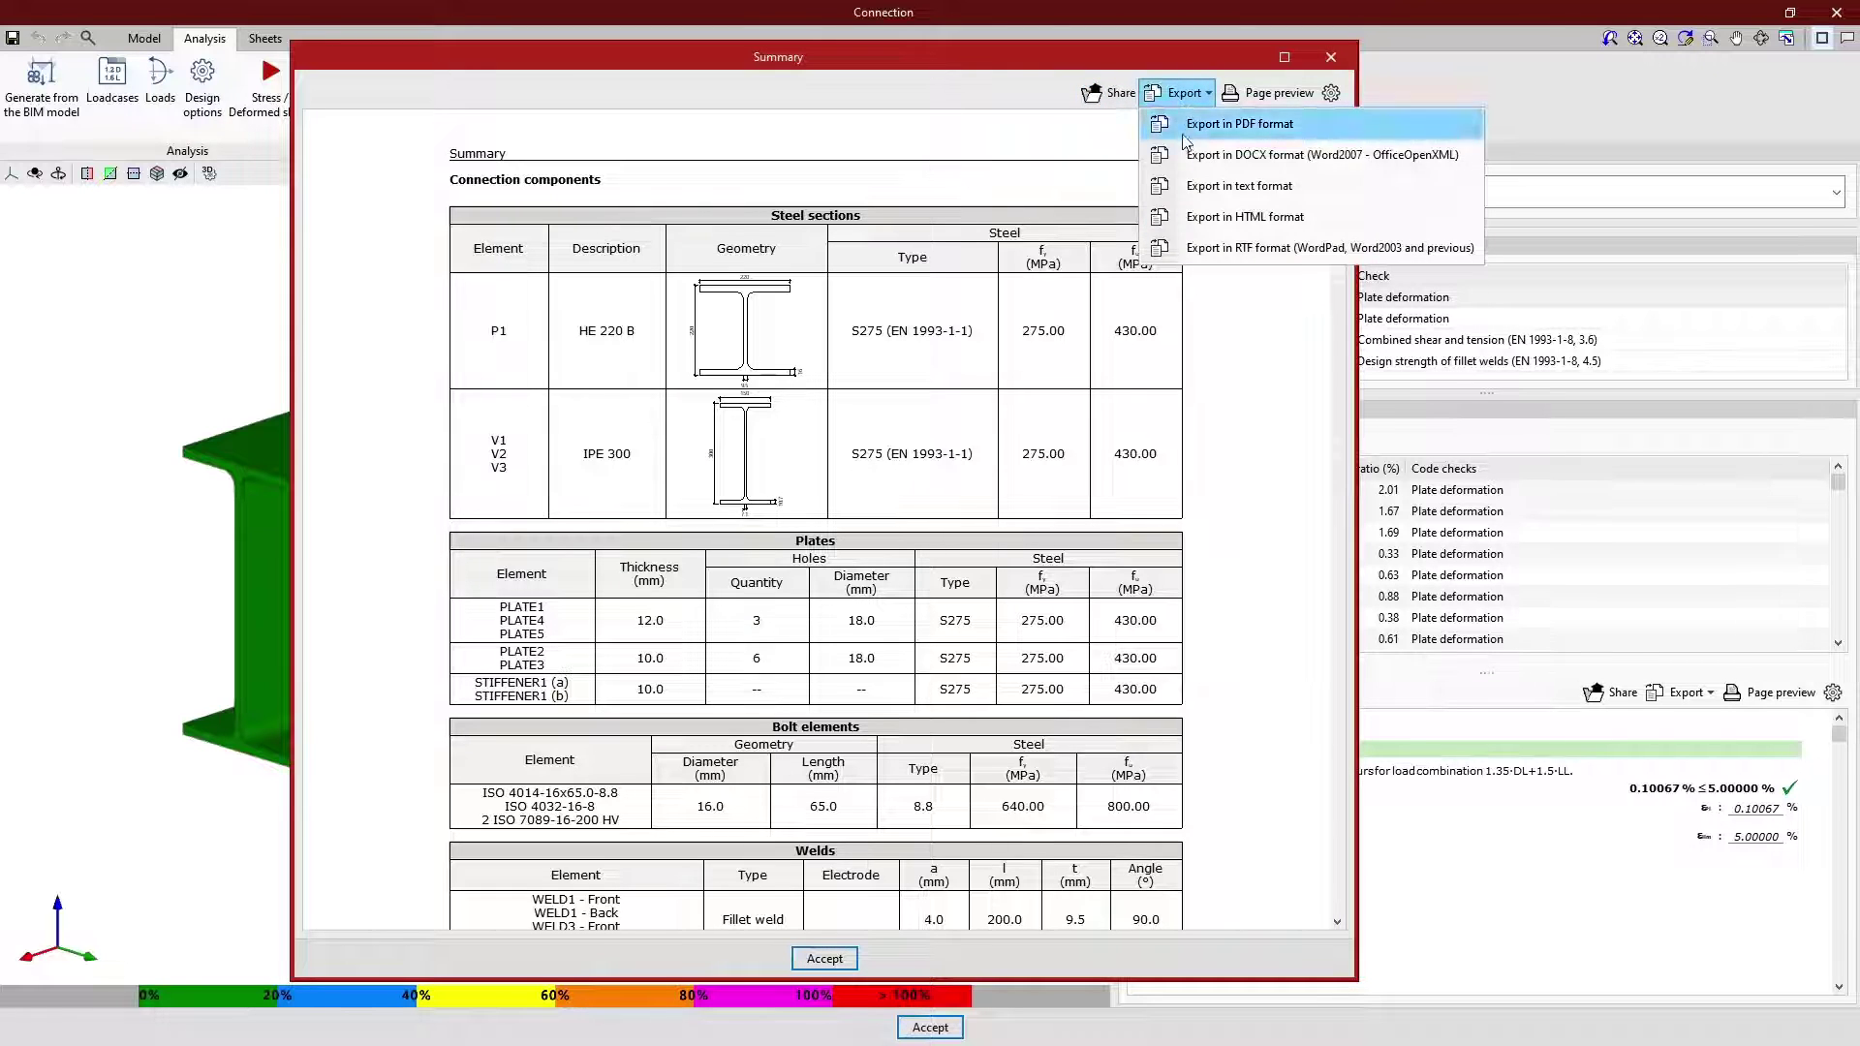
pyautogui.click(1211, 282)
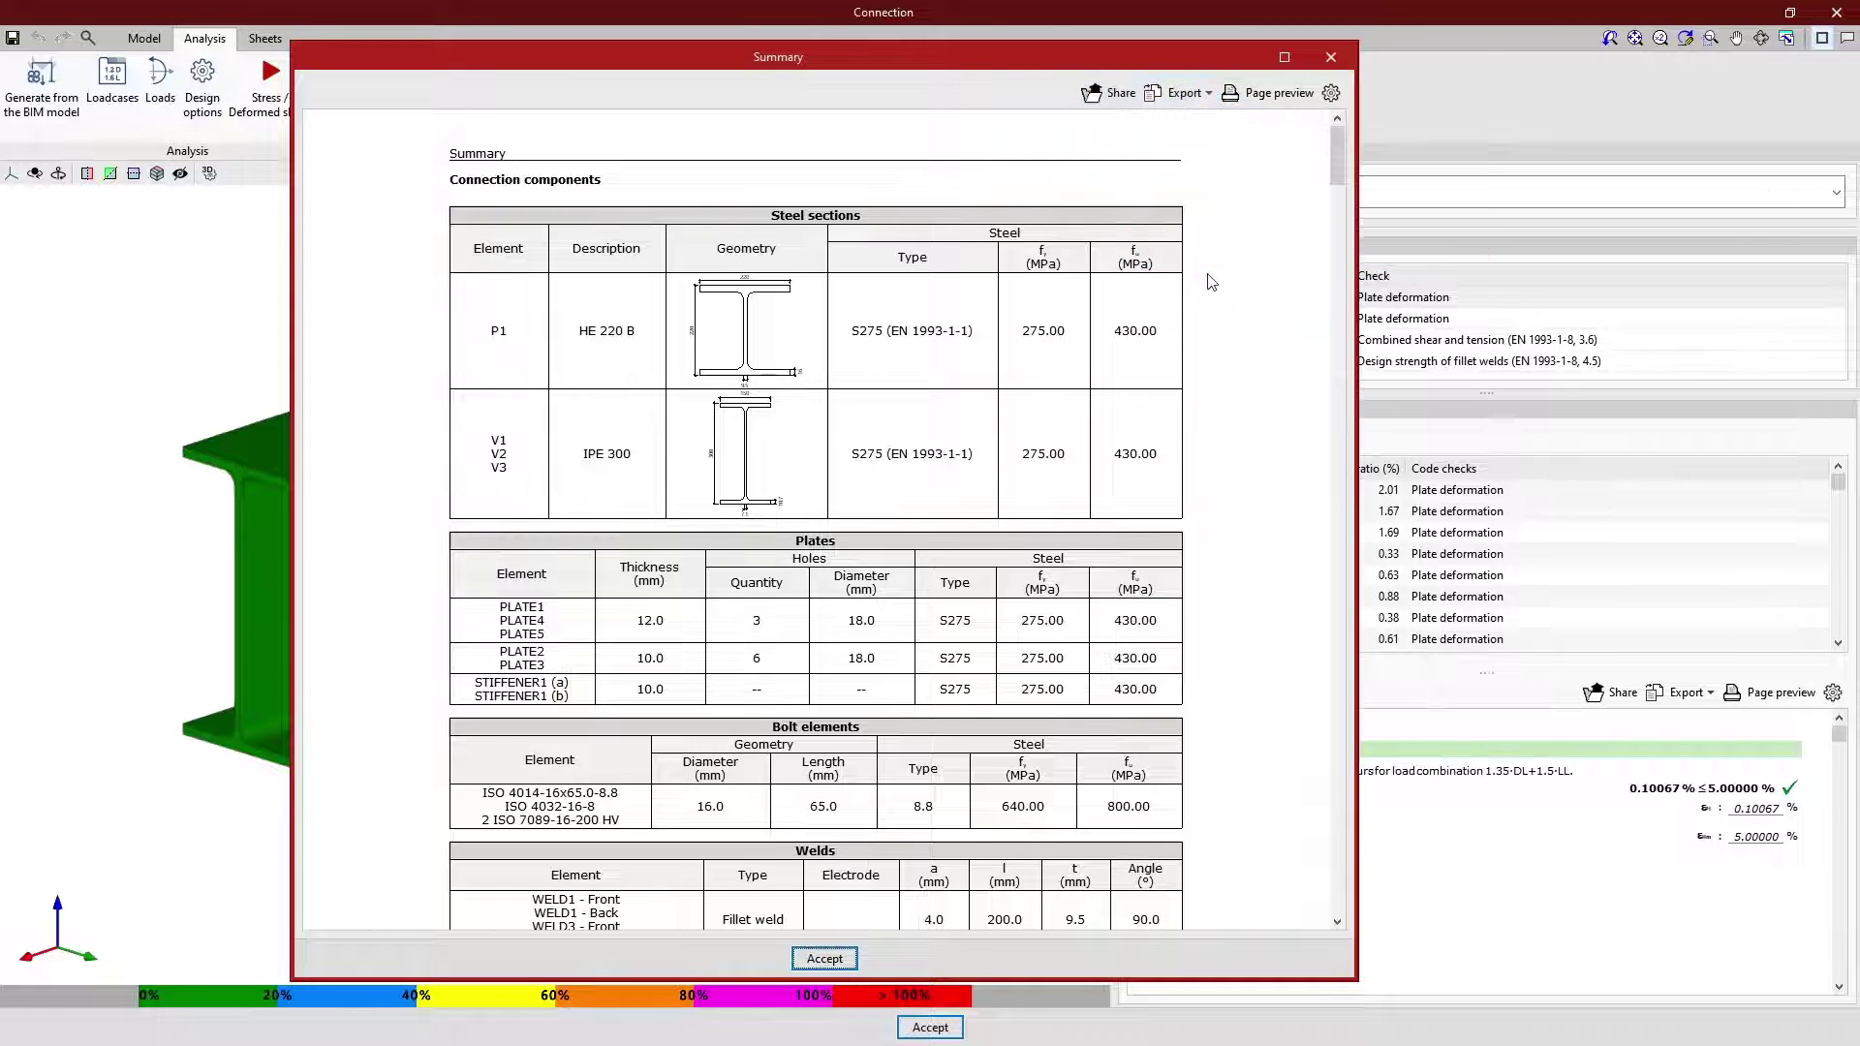
pyautogui.click(1261, 95)
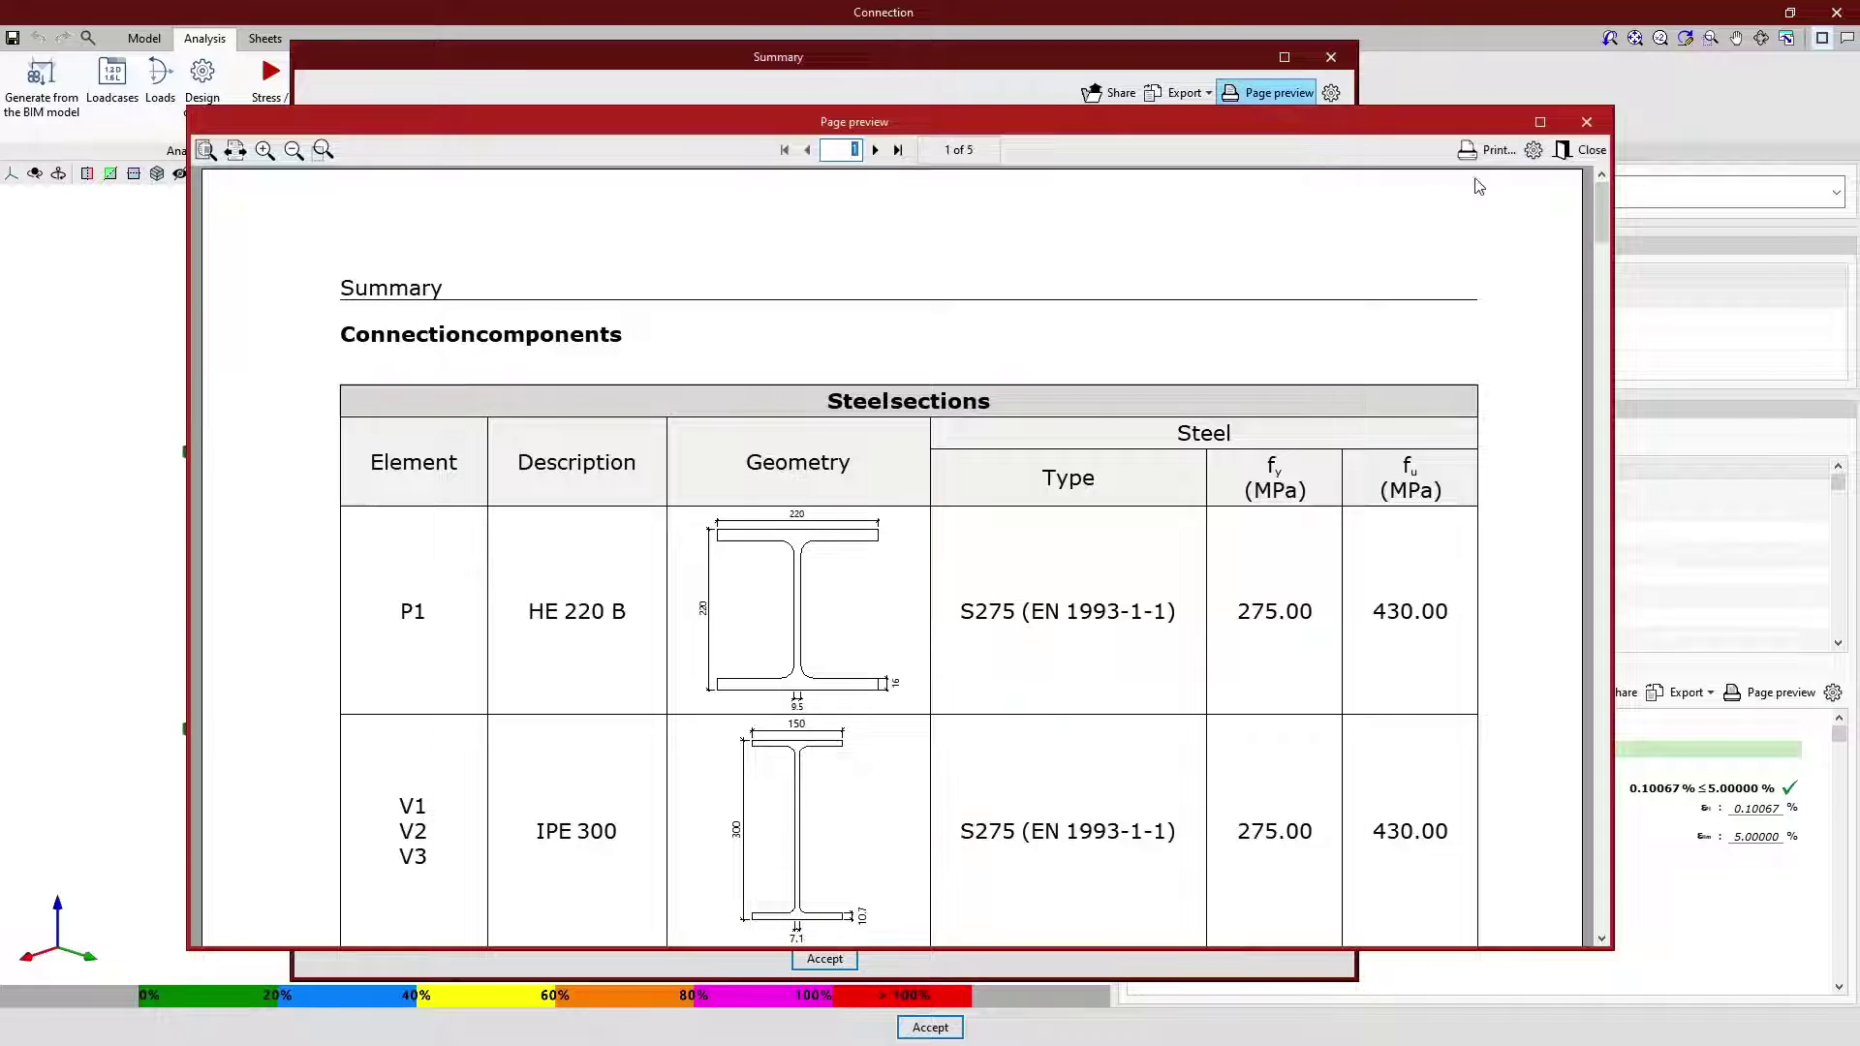
pyautogui.click(1579, 149)
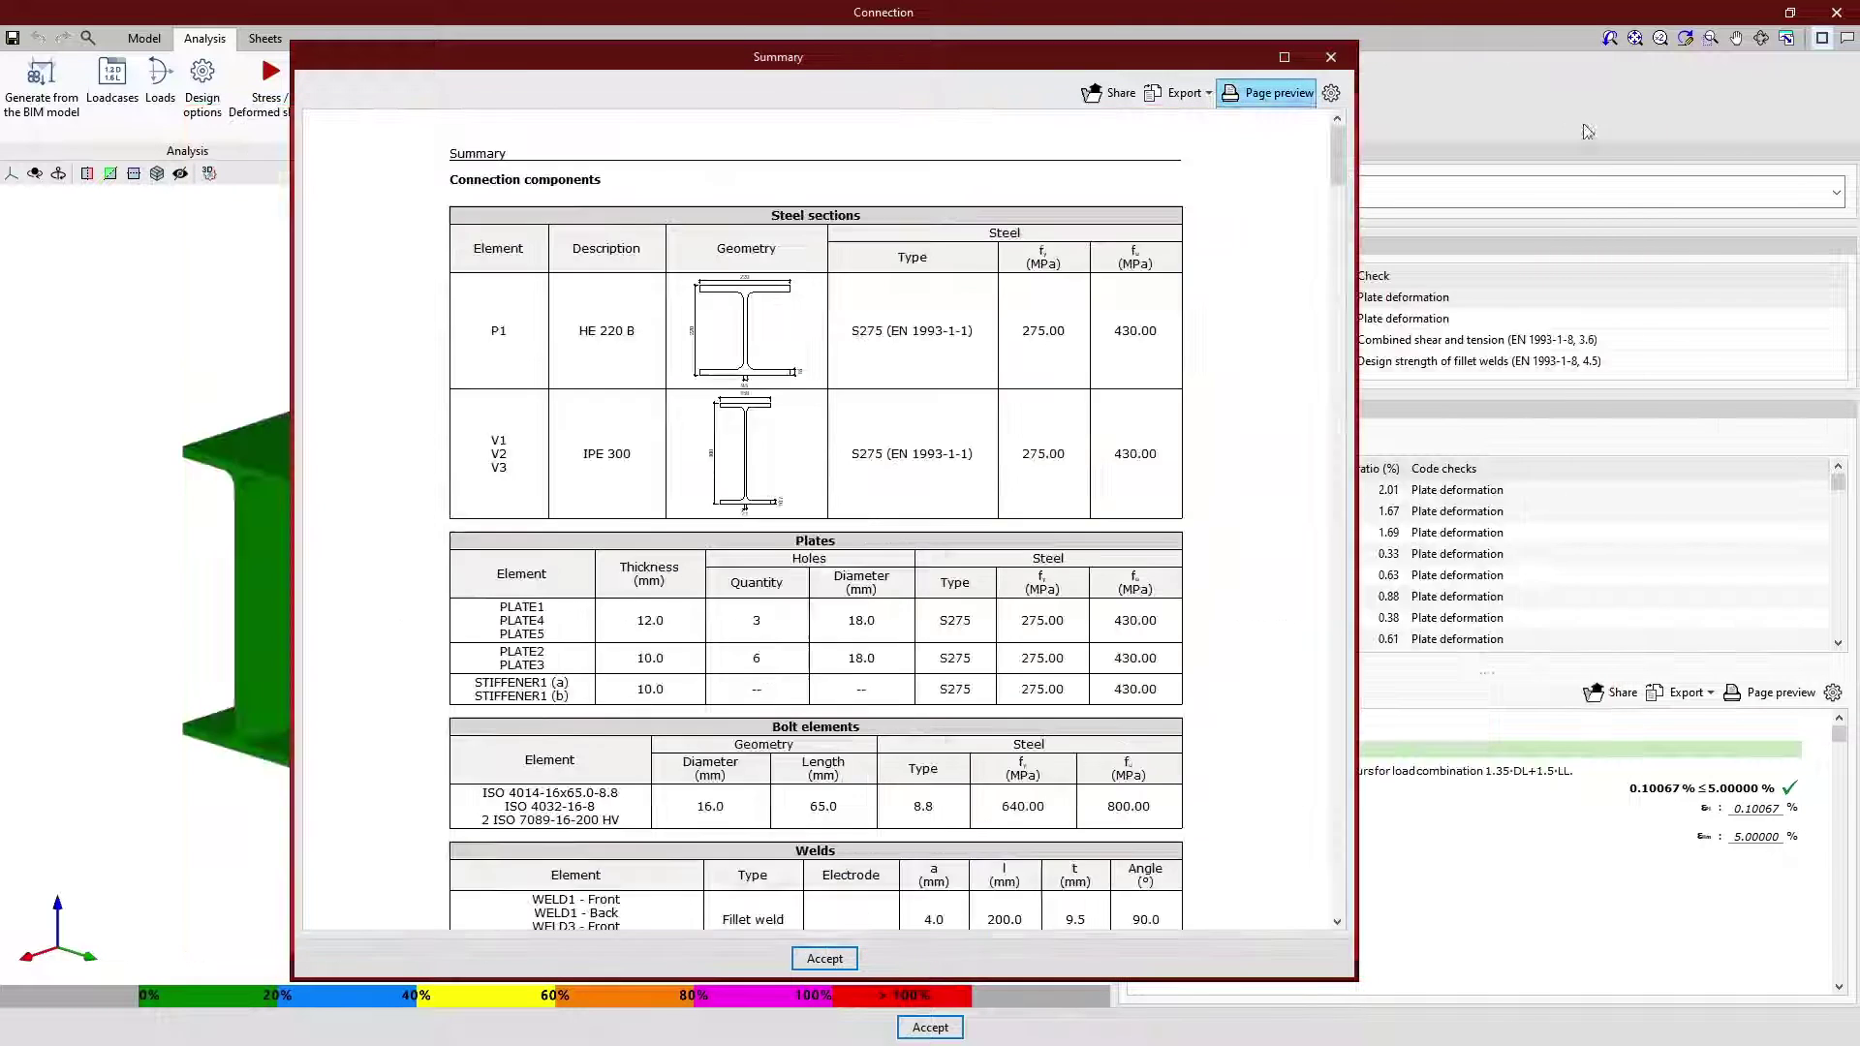
pyautogui.click(1330, 57)
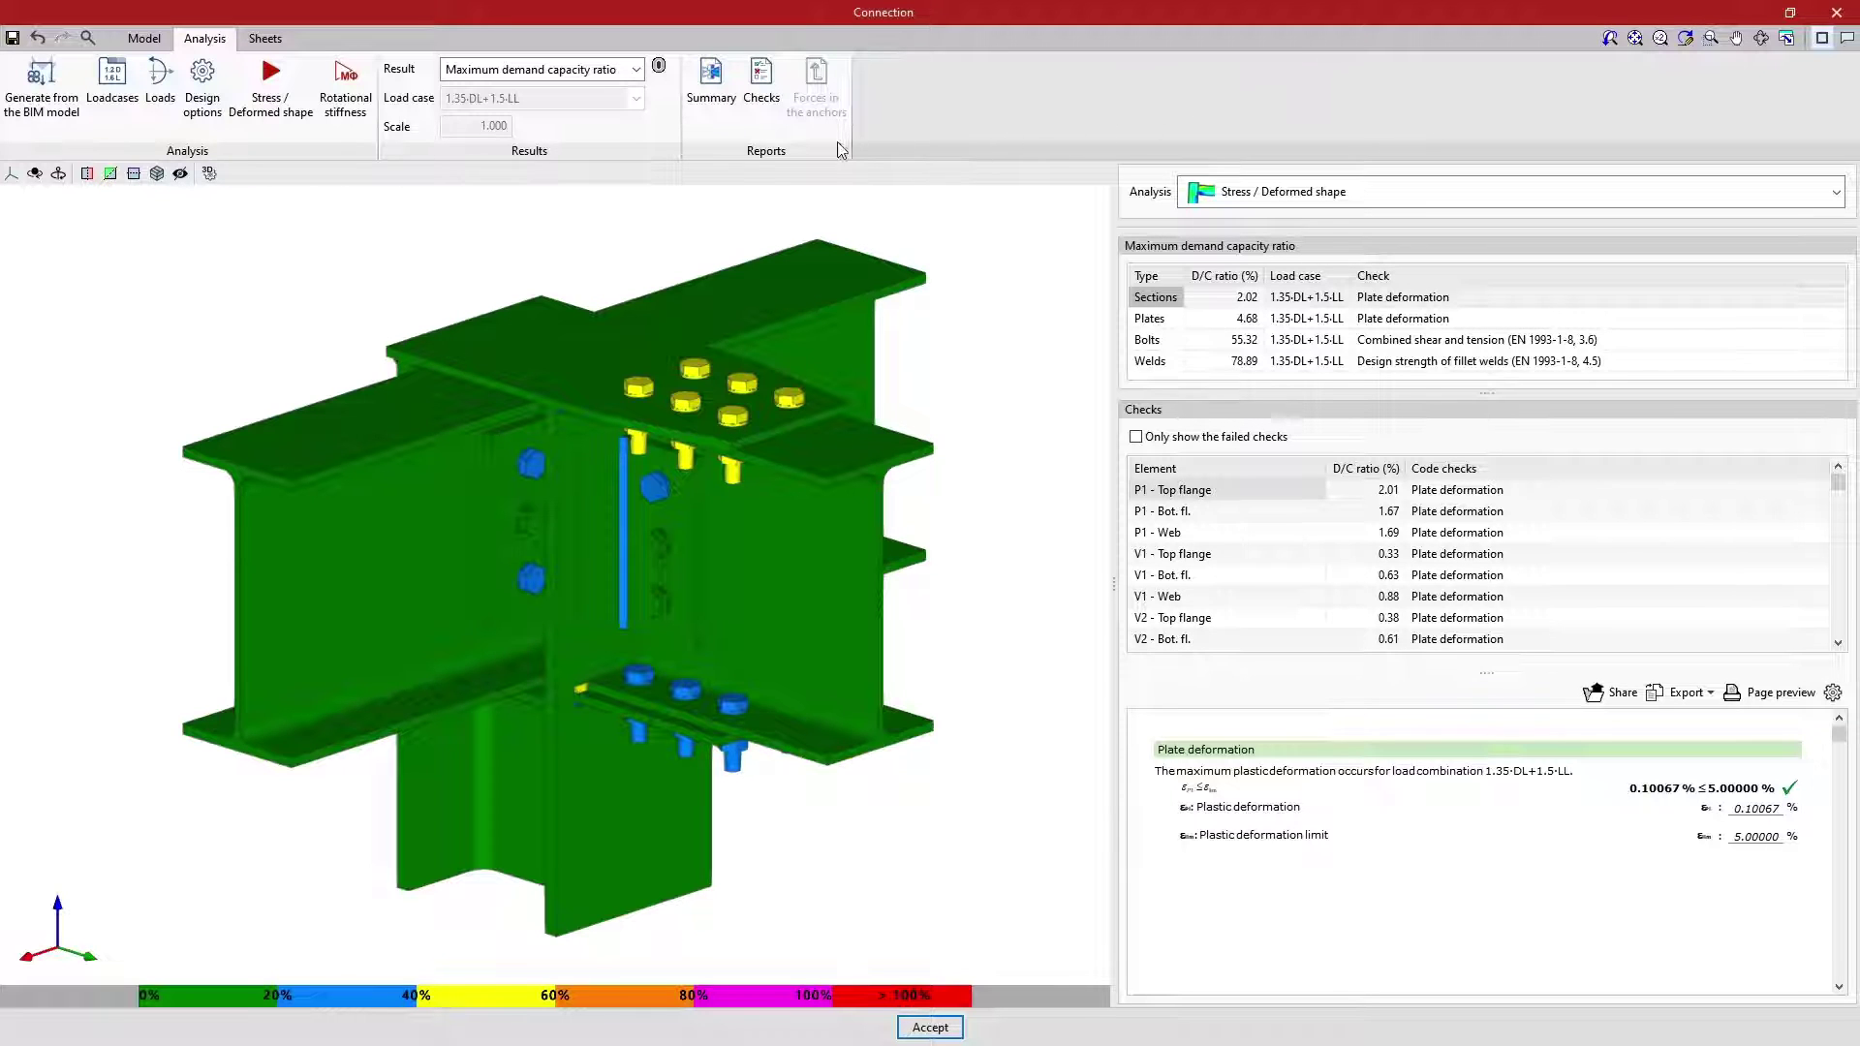
# - Open the detailed Checks report and scroll through it
pyautogui.click(765, 129)
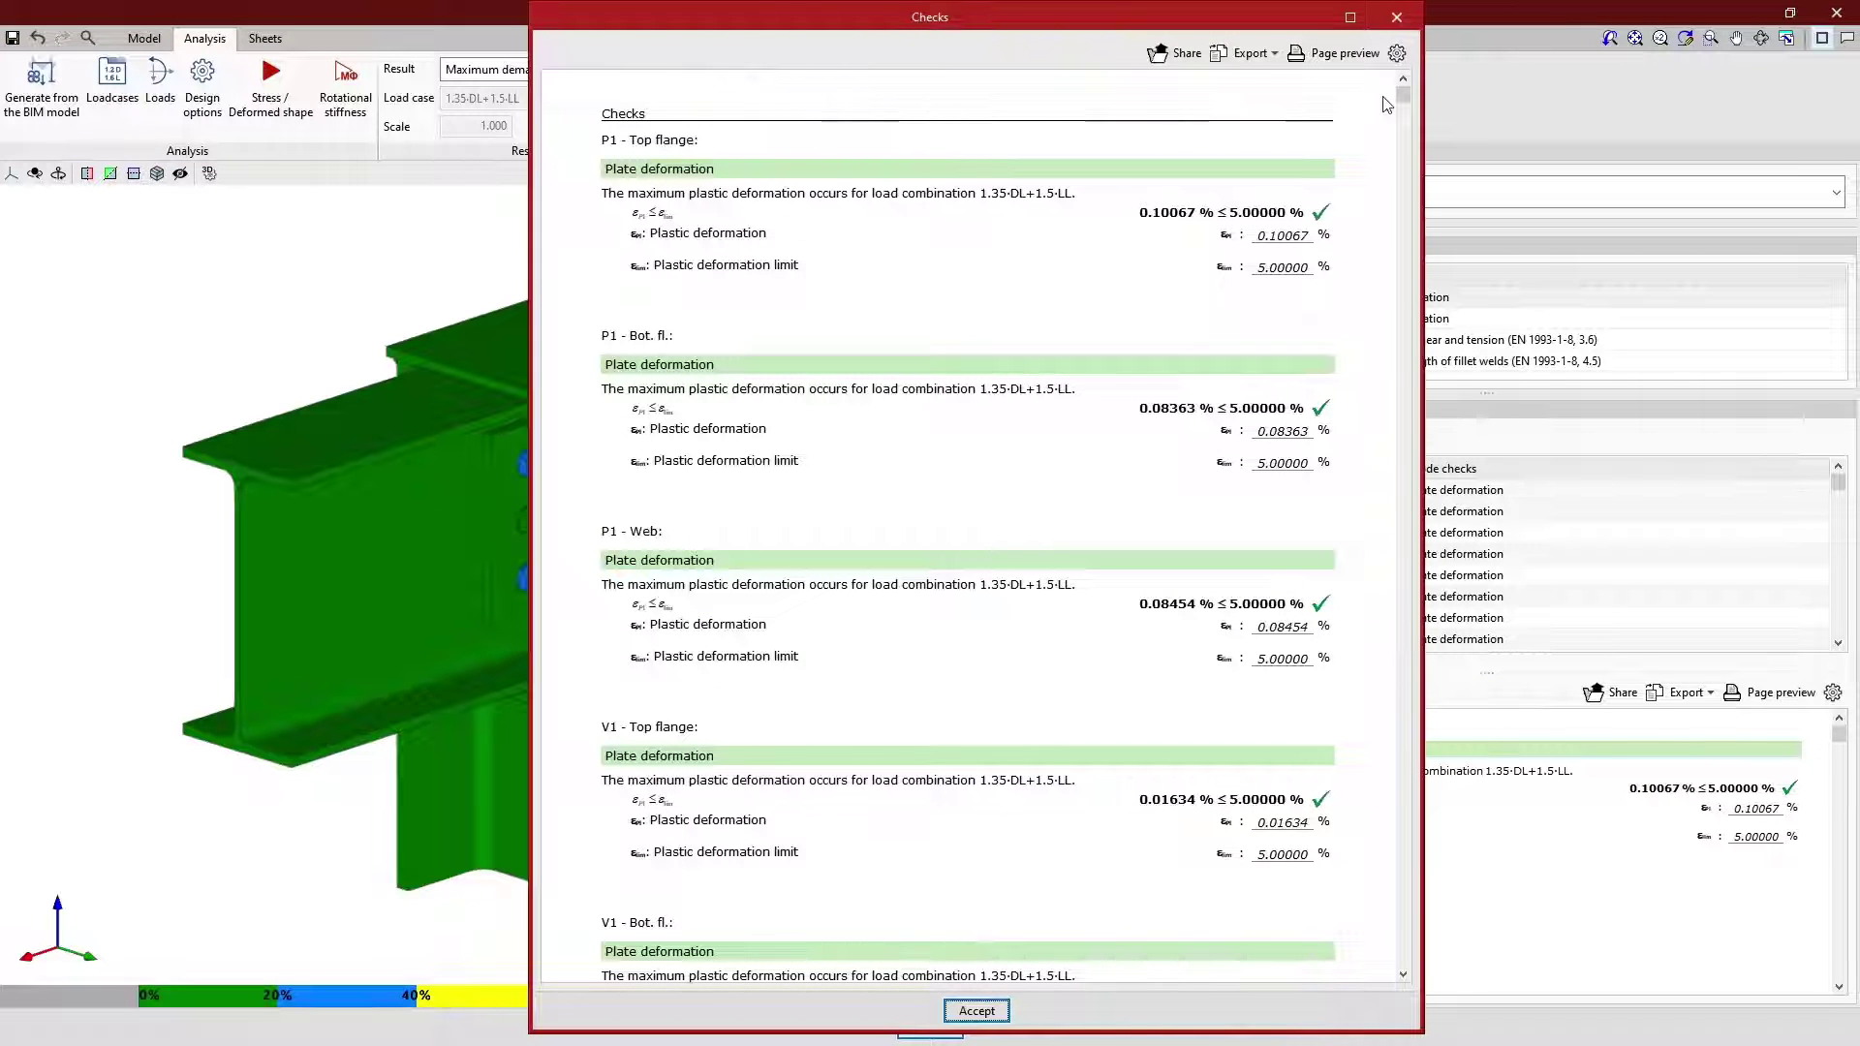
pyautogui.moveTo(1401, 93); pyautogui.dragTo(1392, 147)
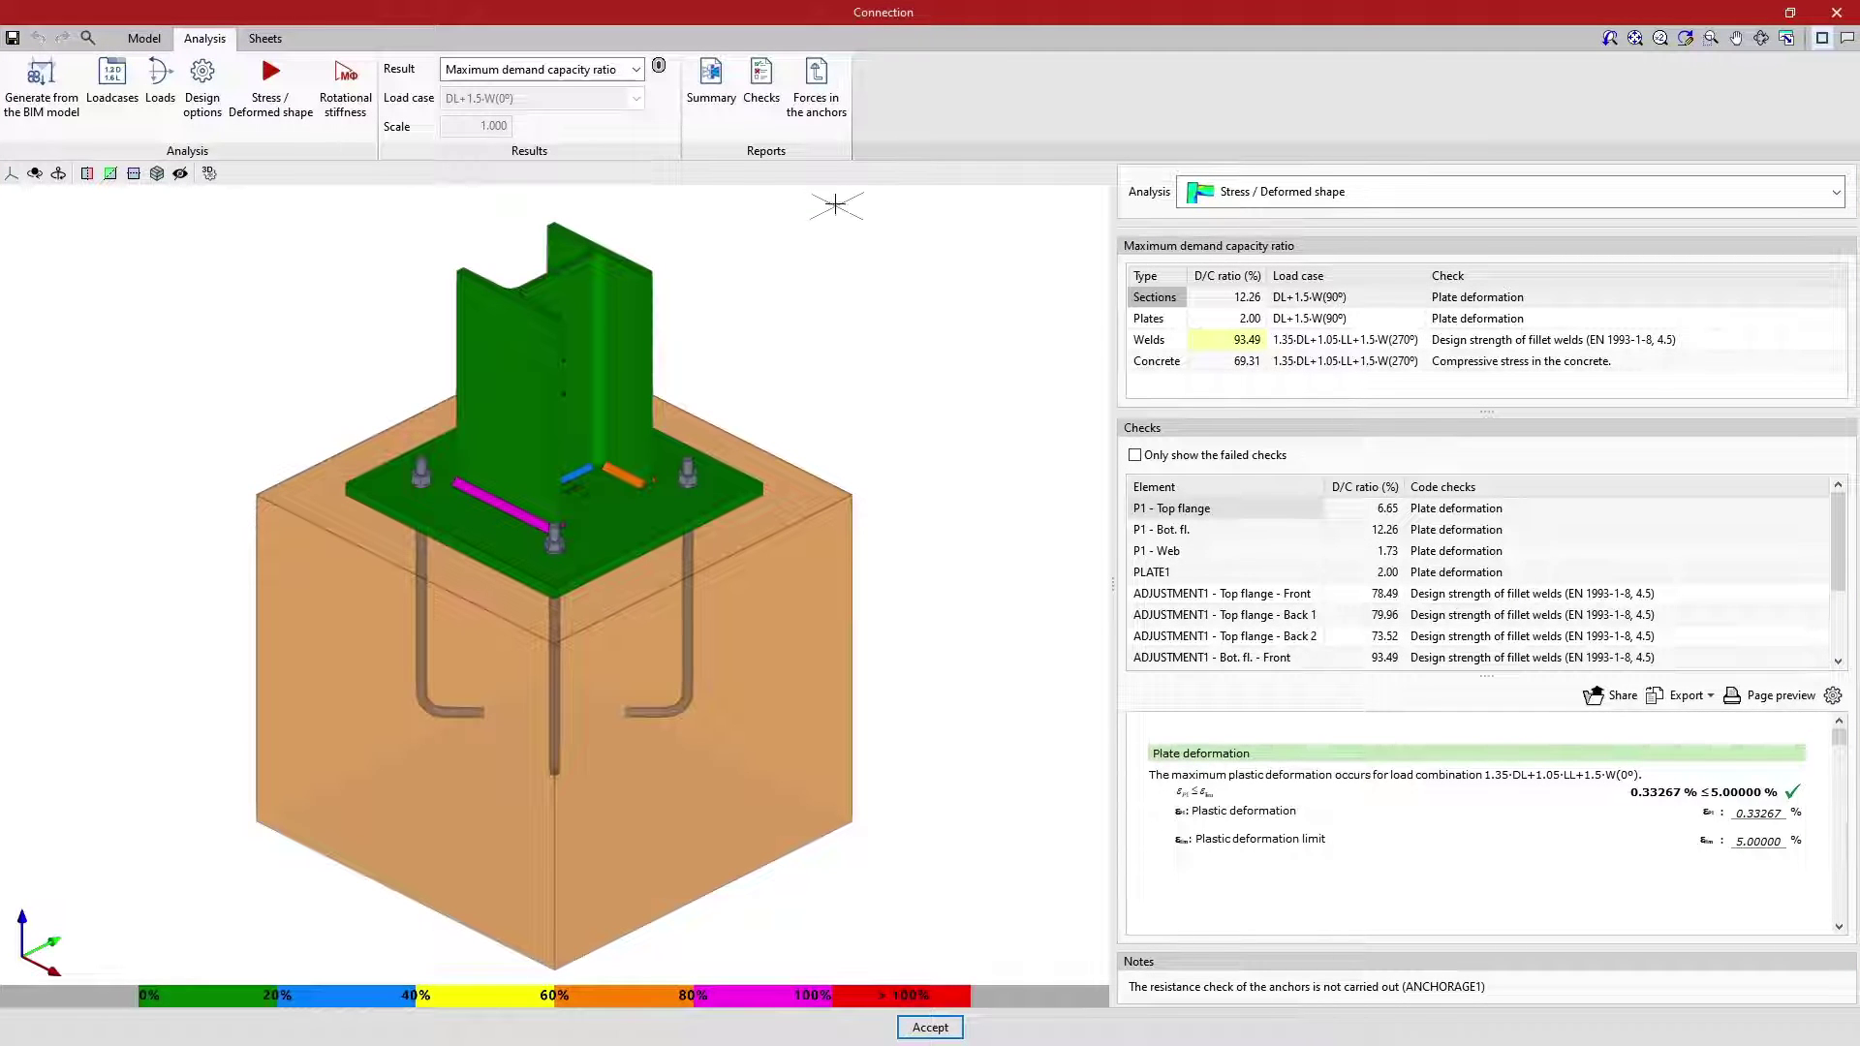
# - Inspect anchor forces for ANCHORAGE1 - 2 and - 3 across load cases (axial 75.86 kN, Vx -1.88)
pyautogui.click(819, 139)
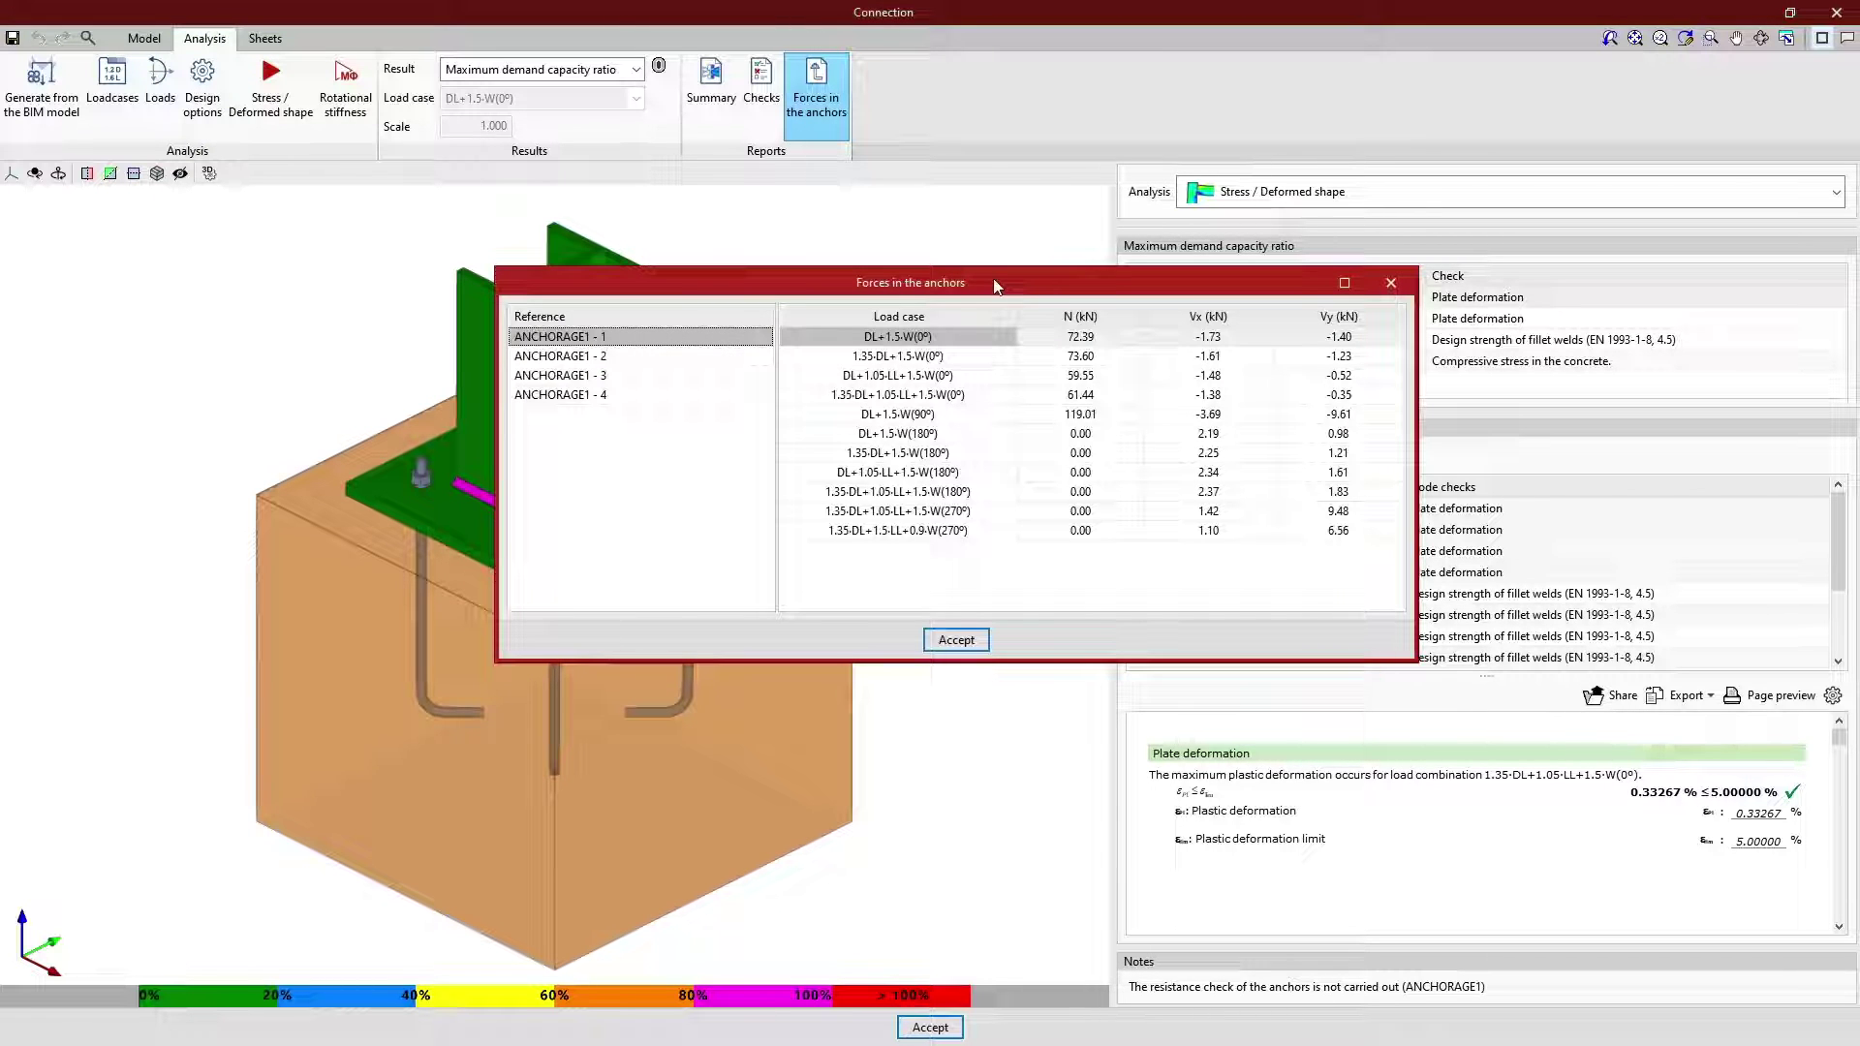
pyautogui.click(698, 355)
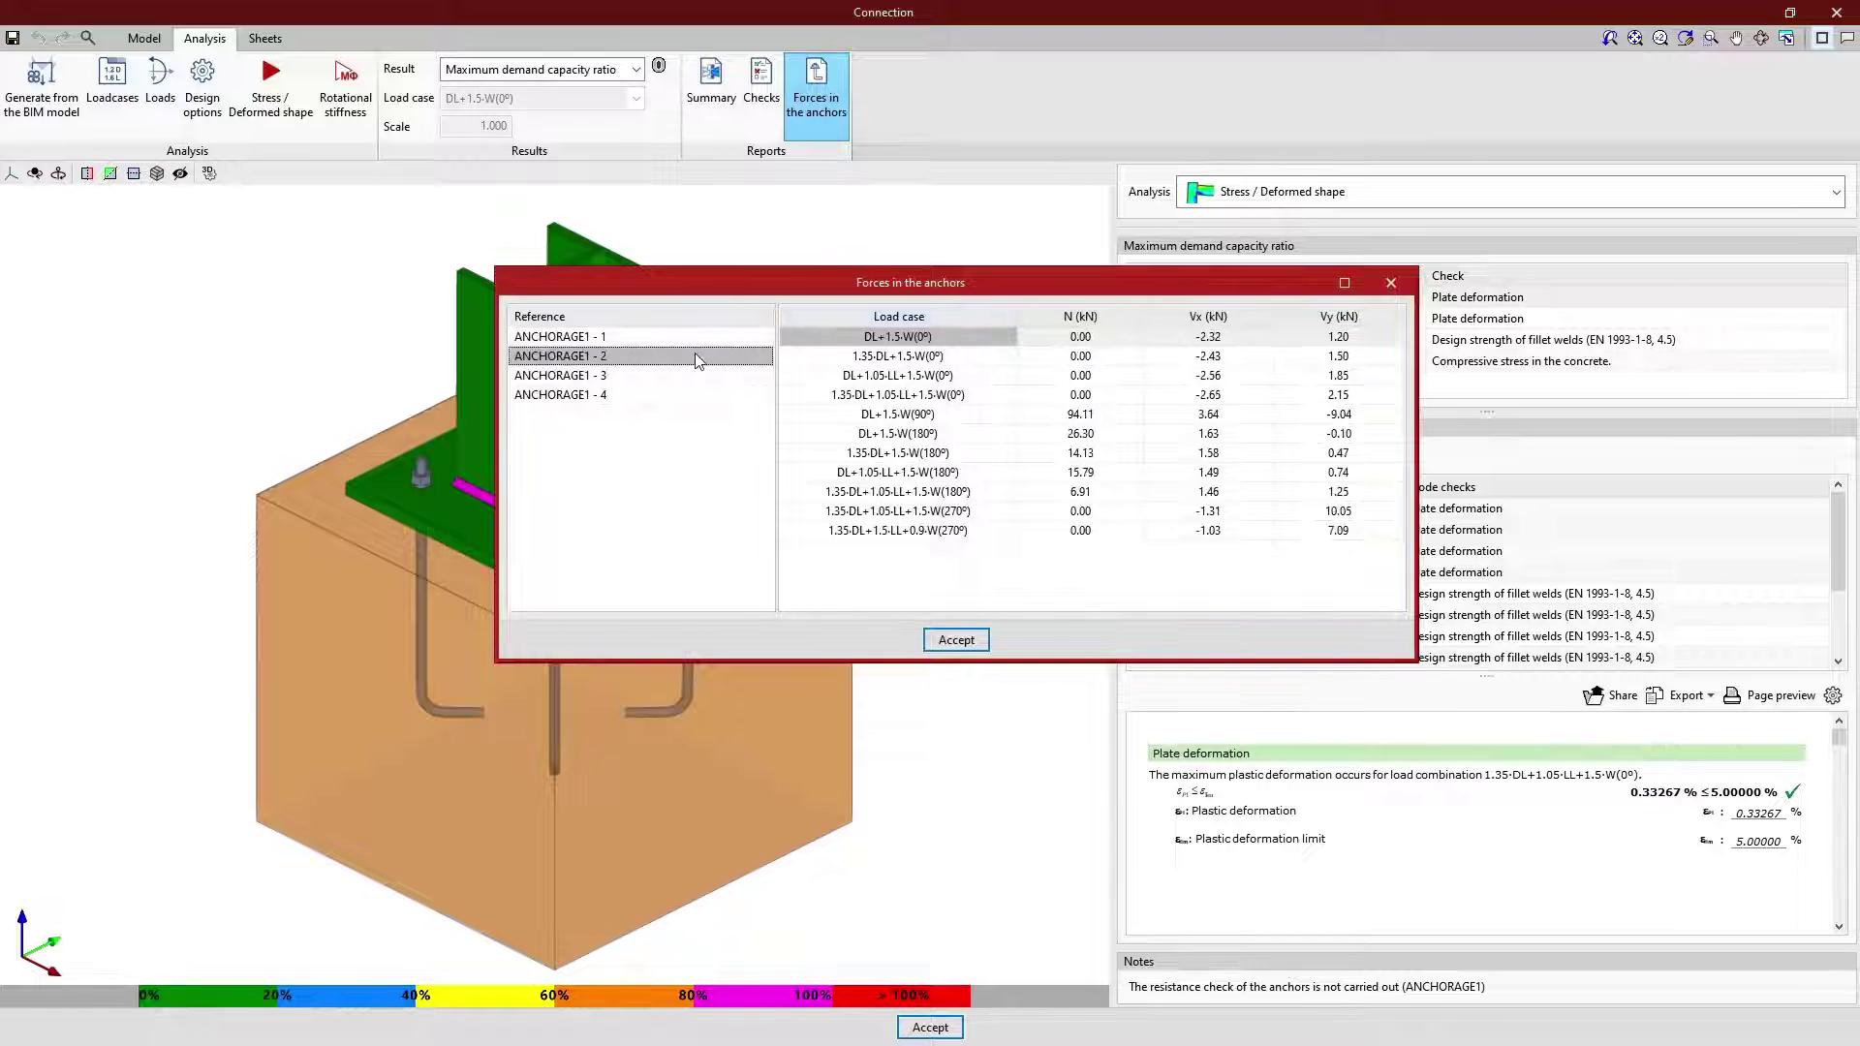
pyautogui.click(699, 381)
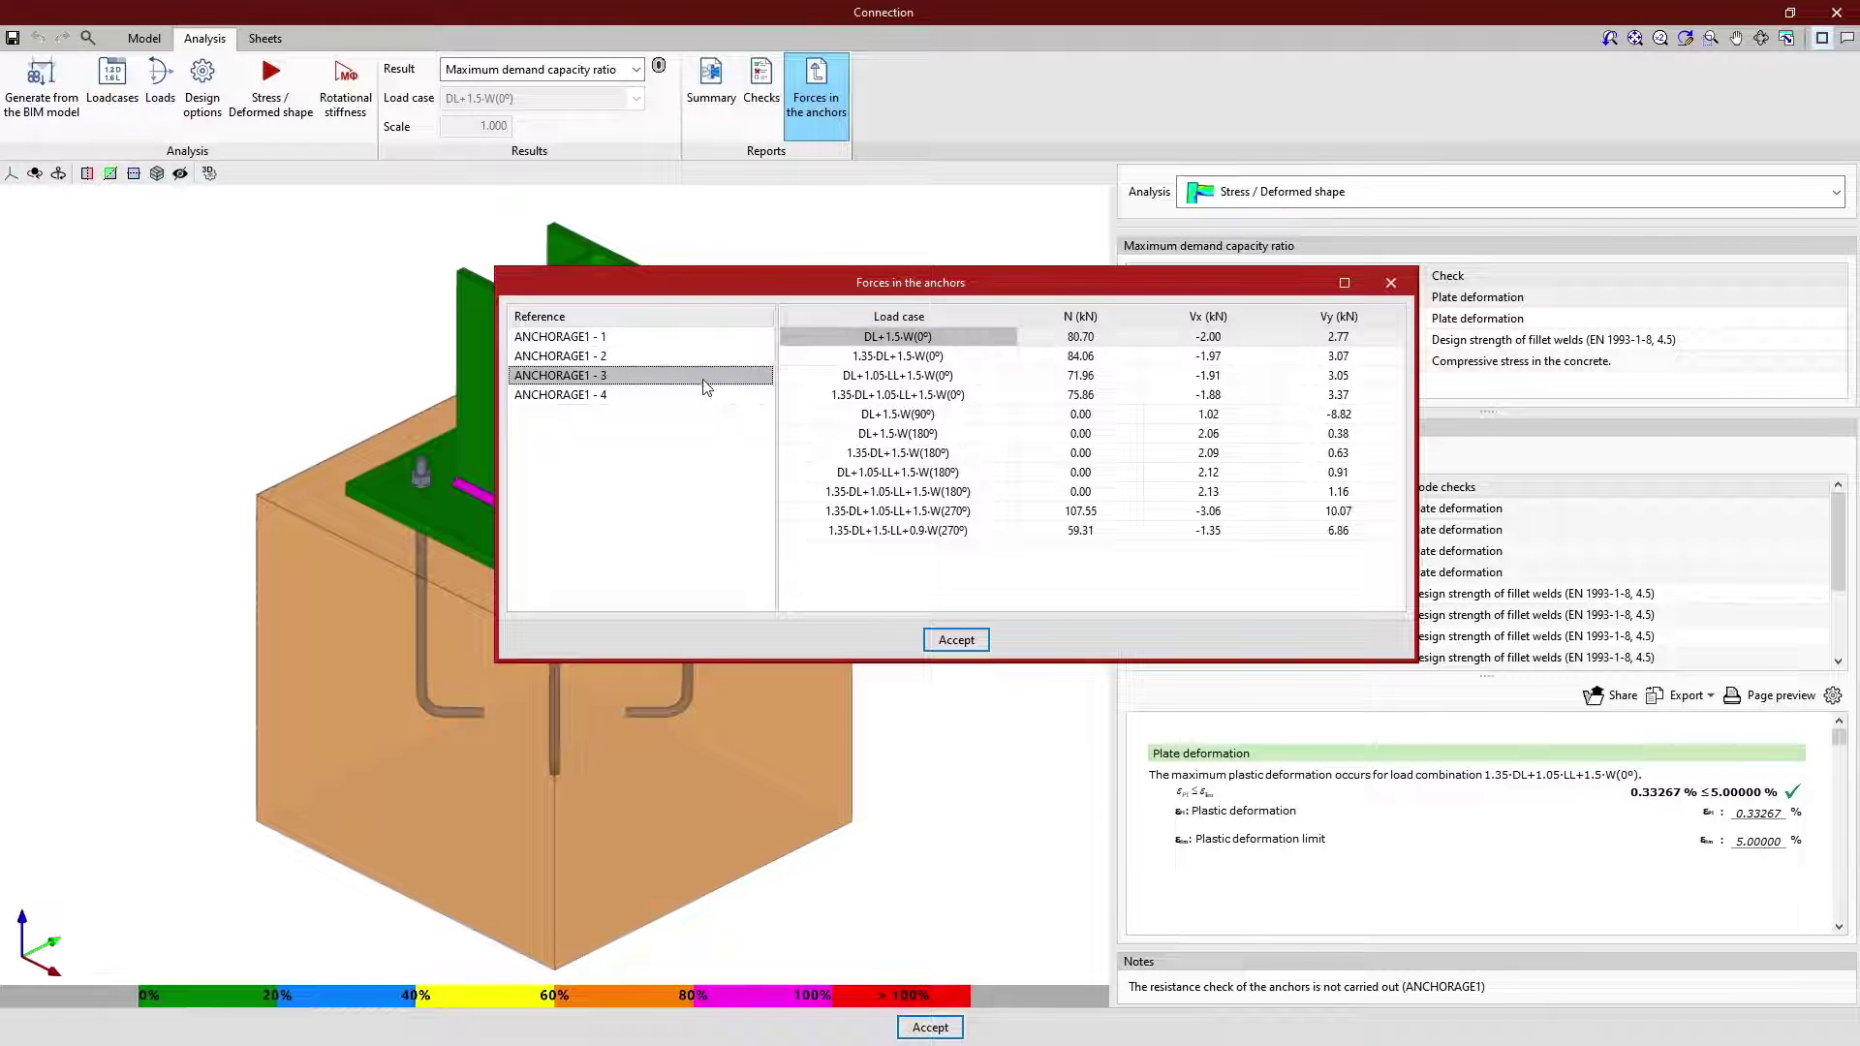
pyautogui.click(959, 357)
pyautogui.click(964, 377)
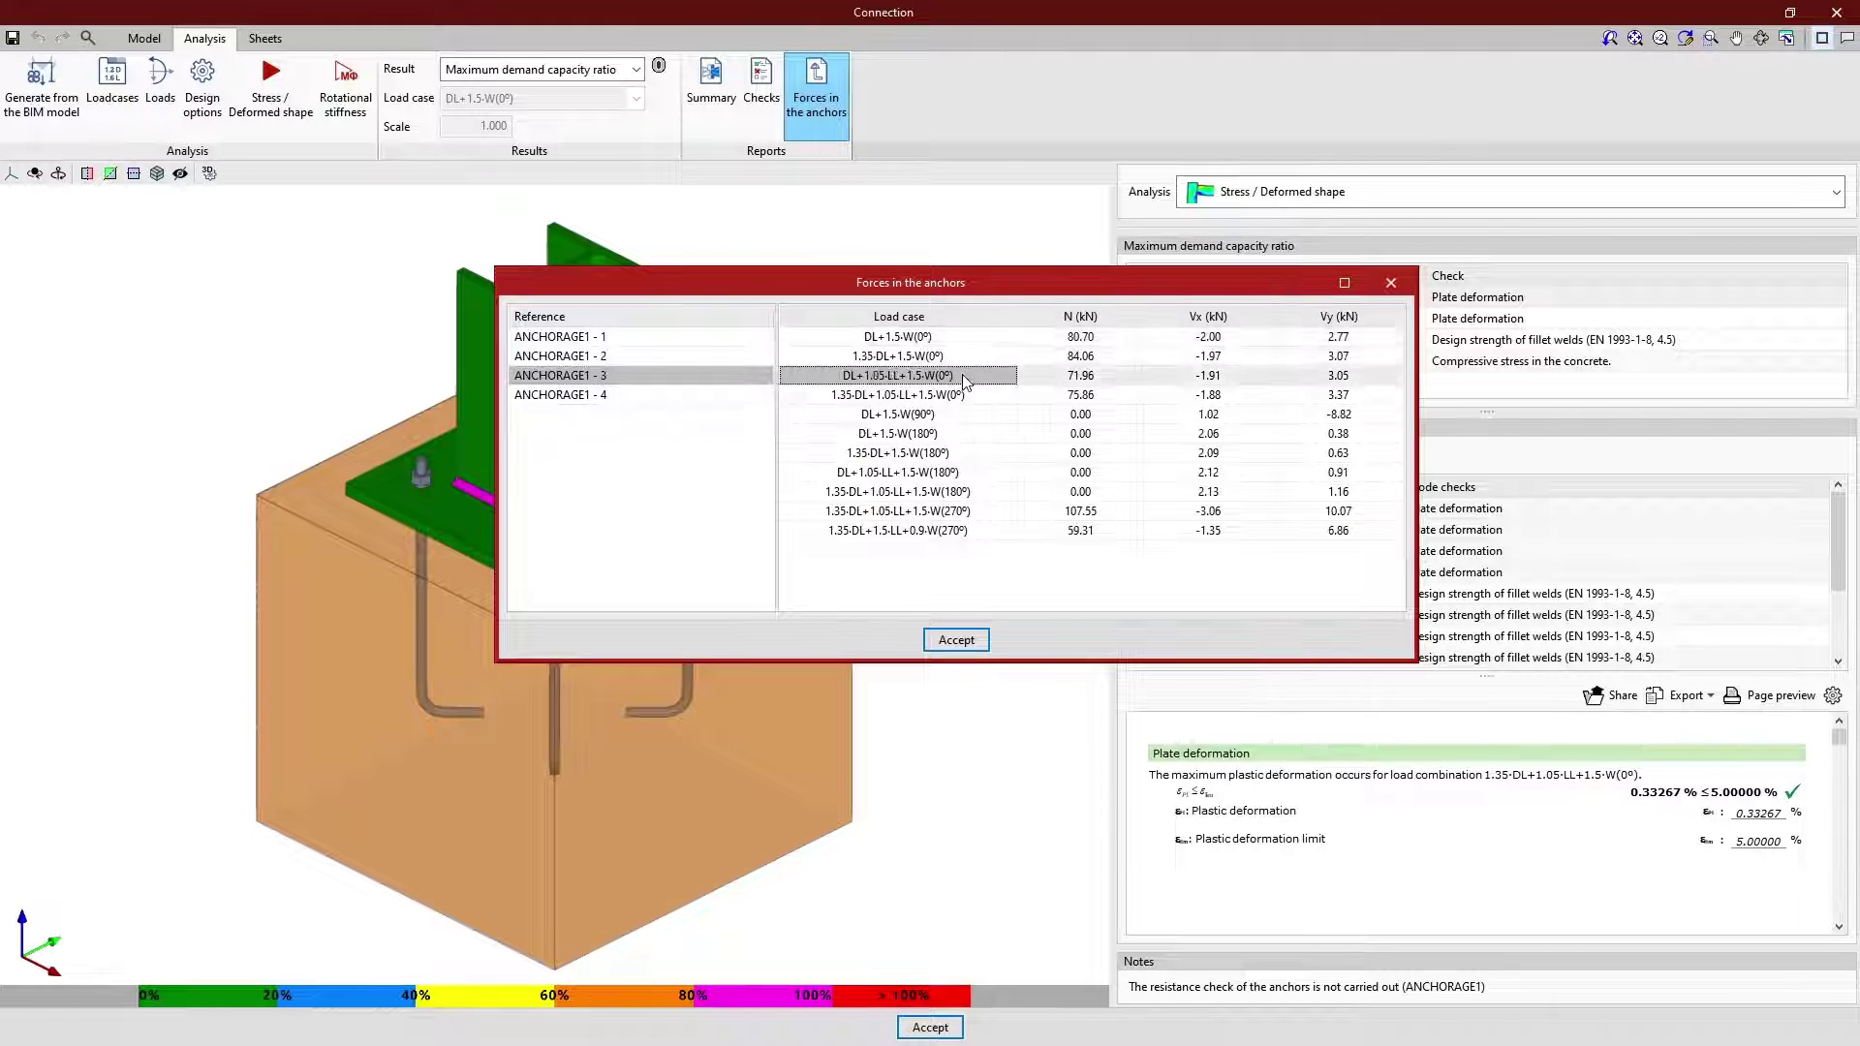
pyautogui.click(974, 395)
pyautogui.click(1112, 397)
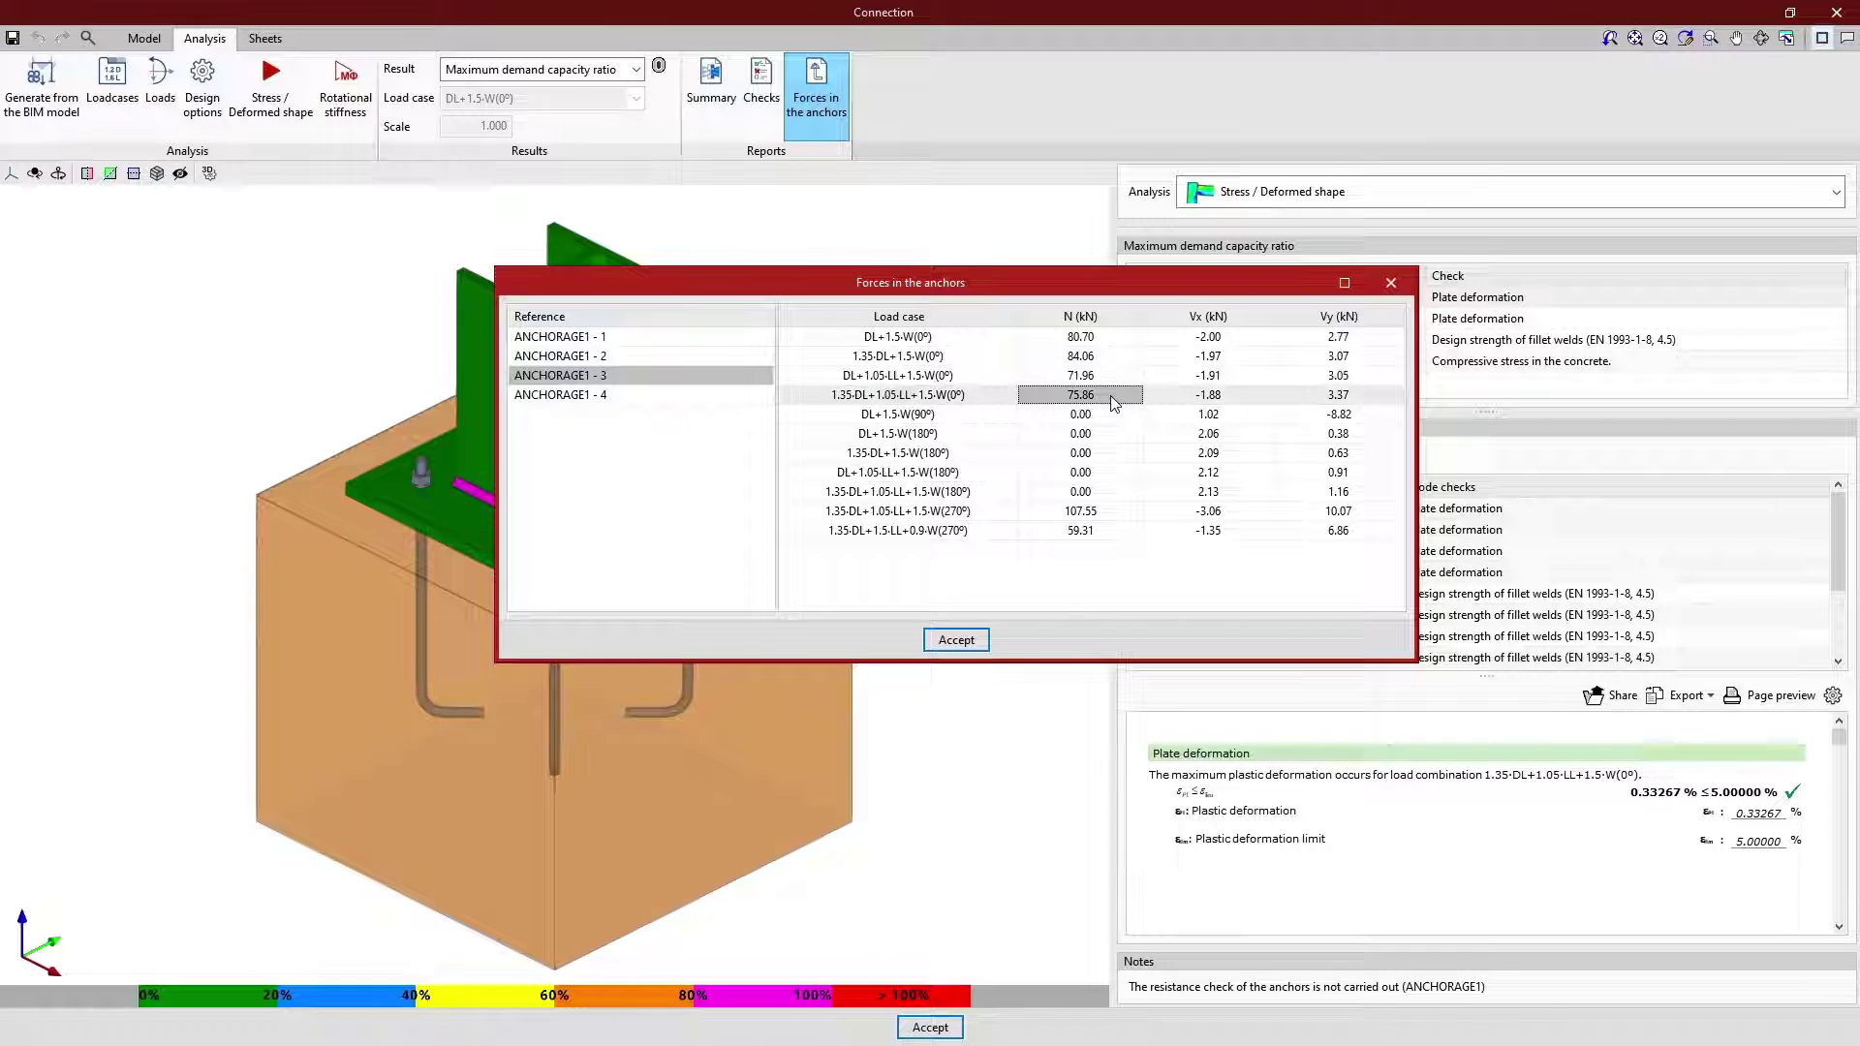
pyautogui.click(1230, 398)
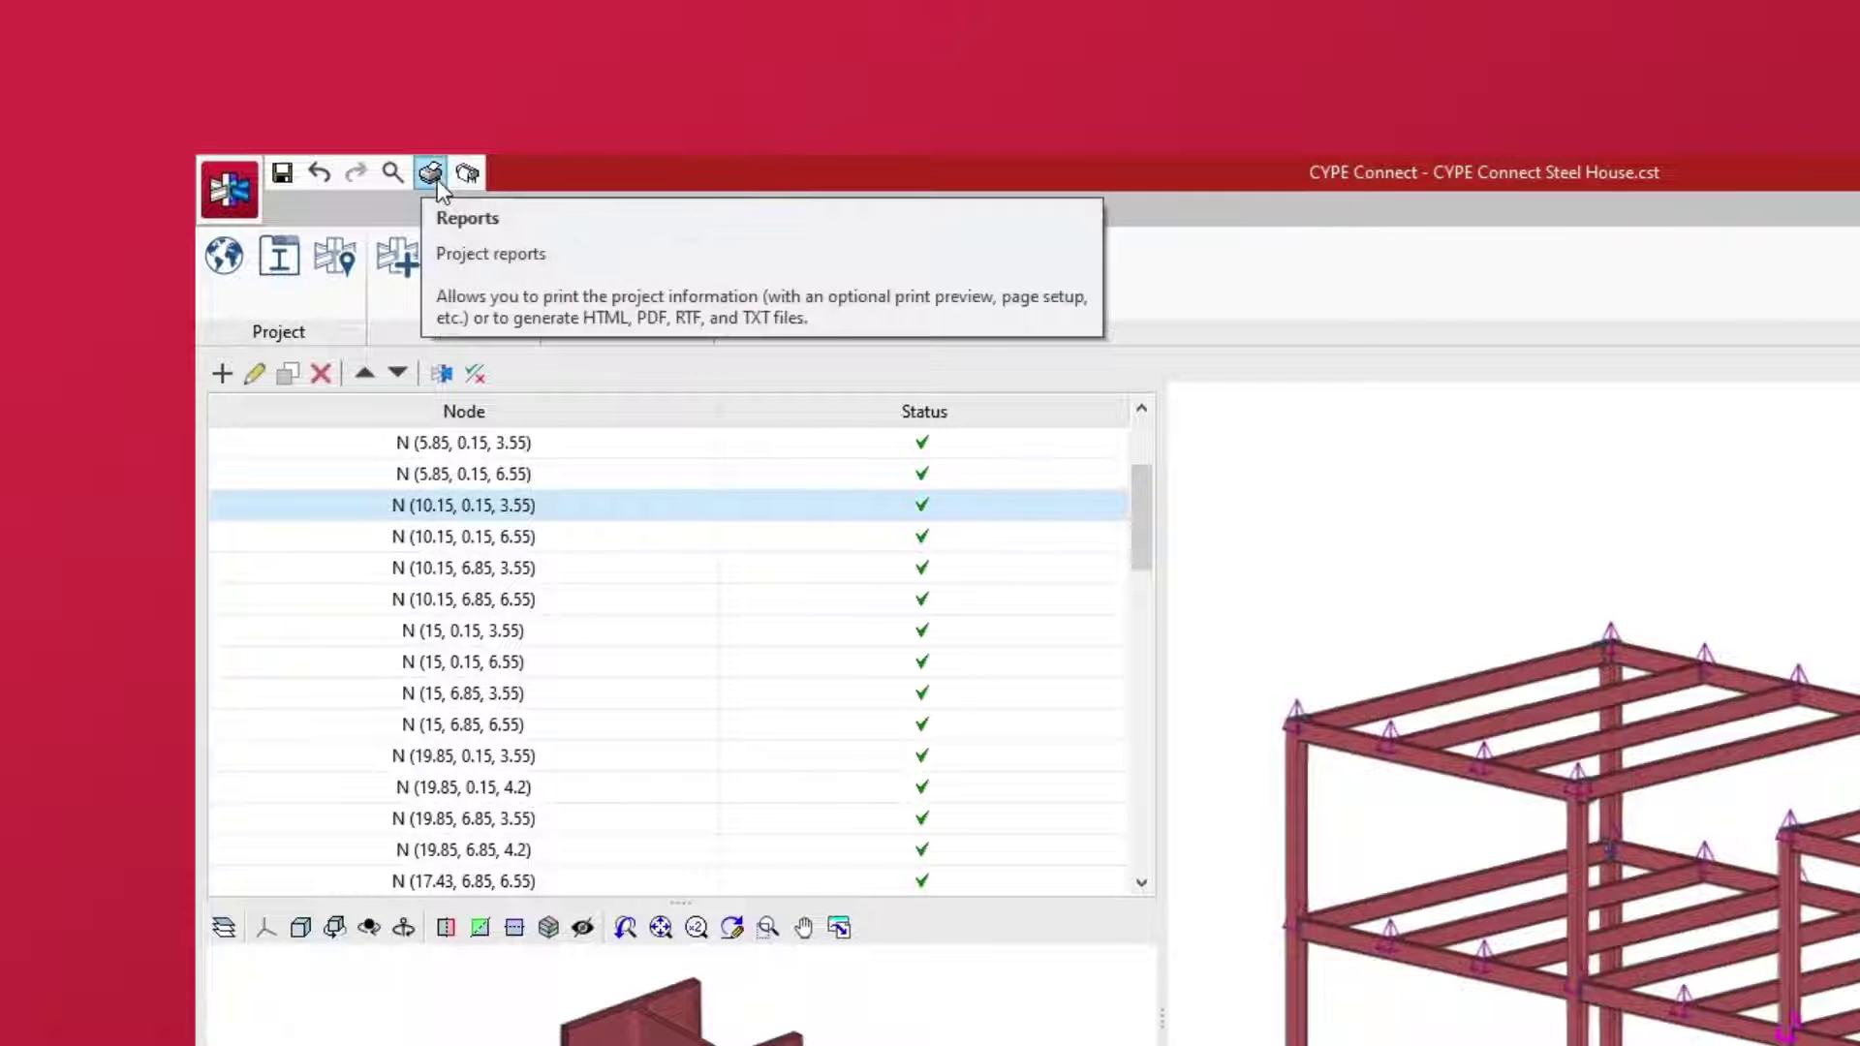
# - Open the project Reports setup from the CYPE application menu
pyautogui.click(237, 203)
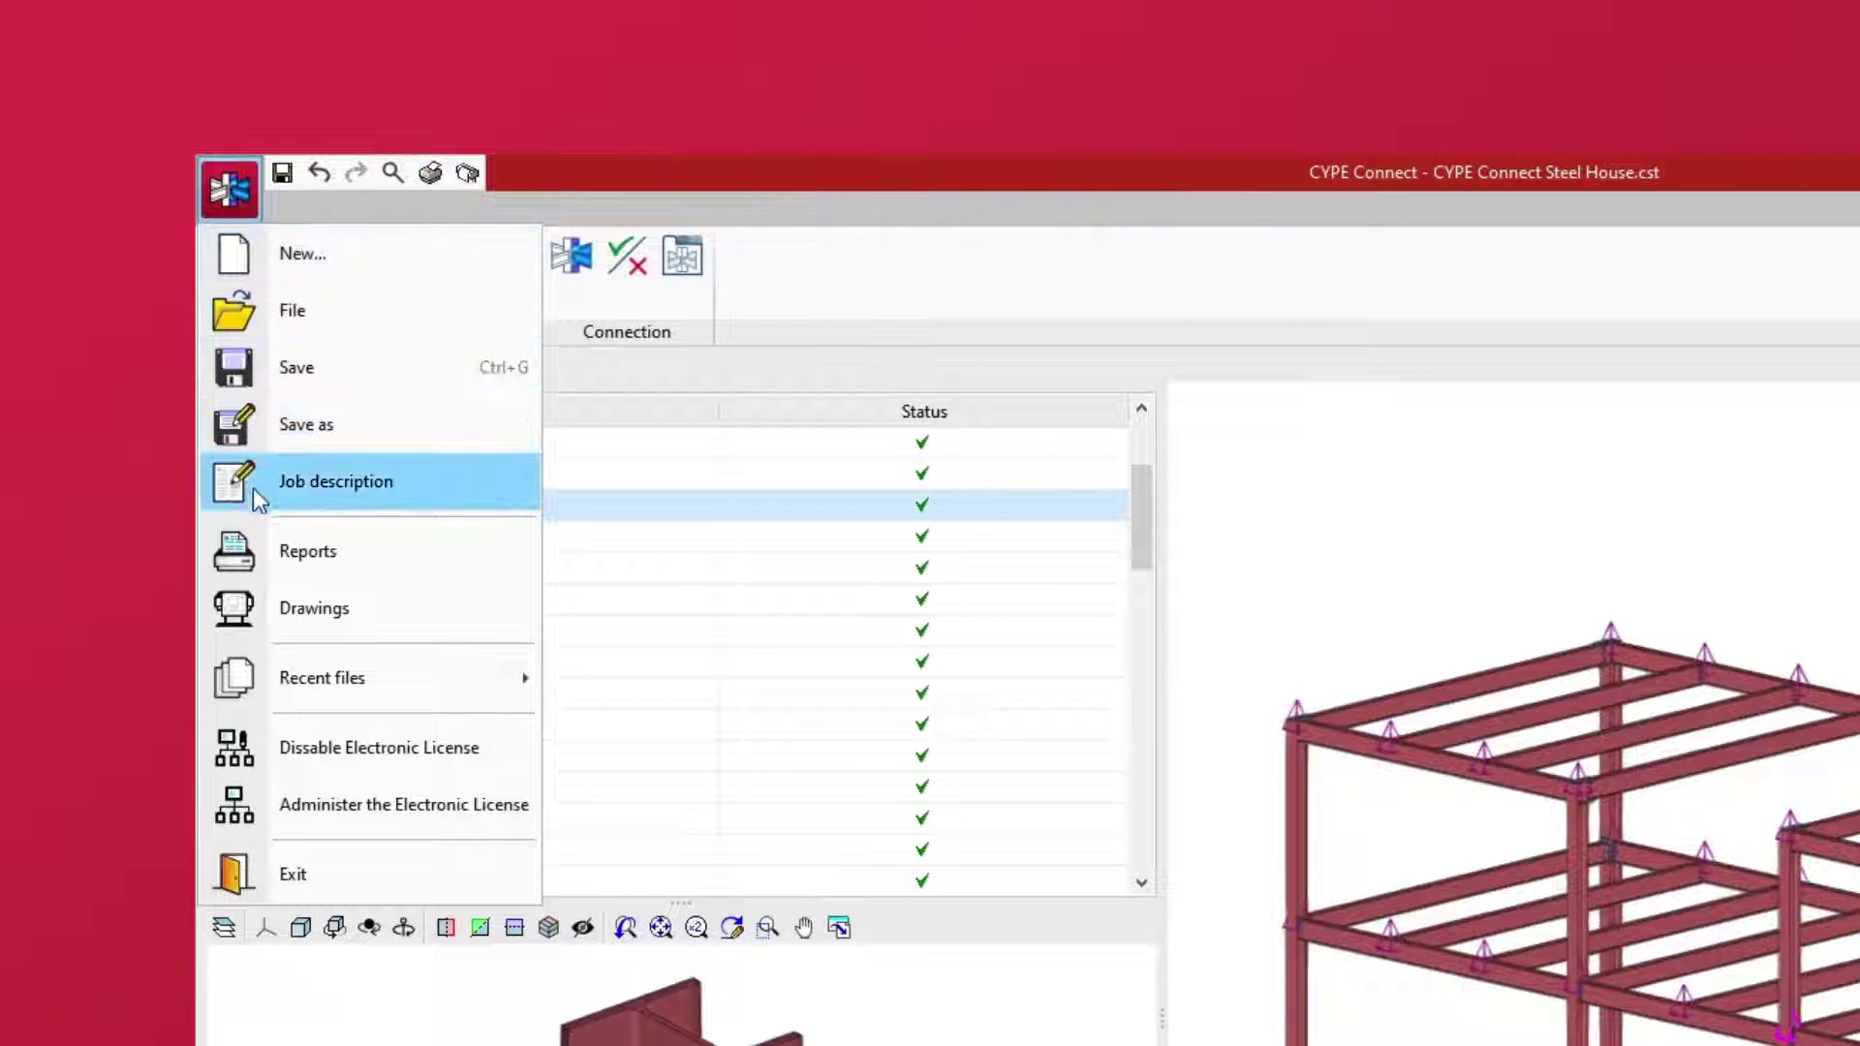
pyautogui.click(263, 554)
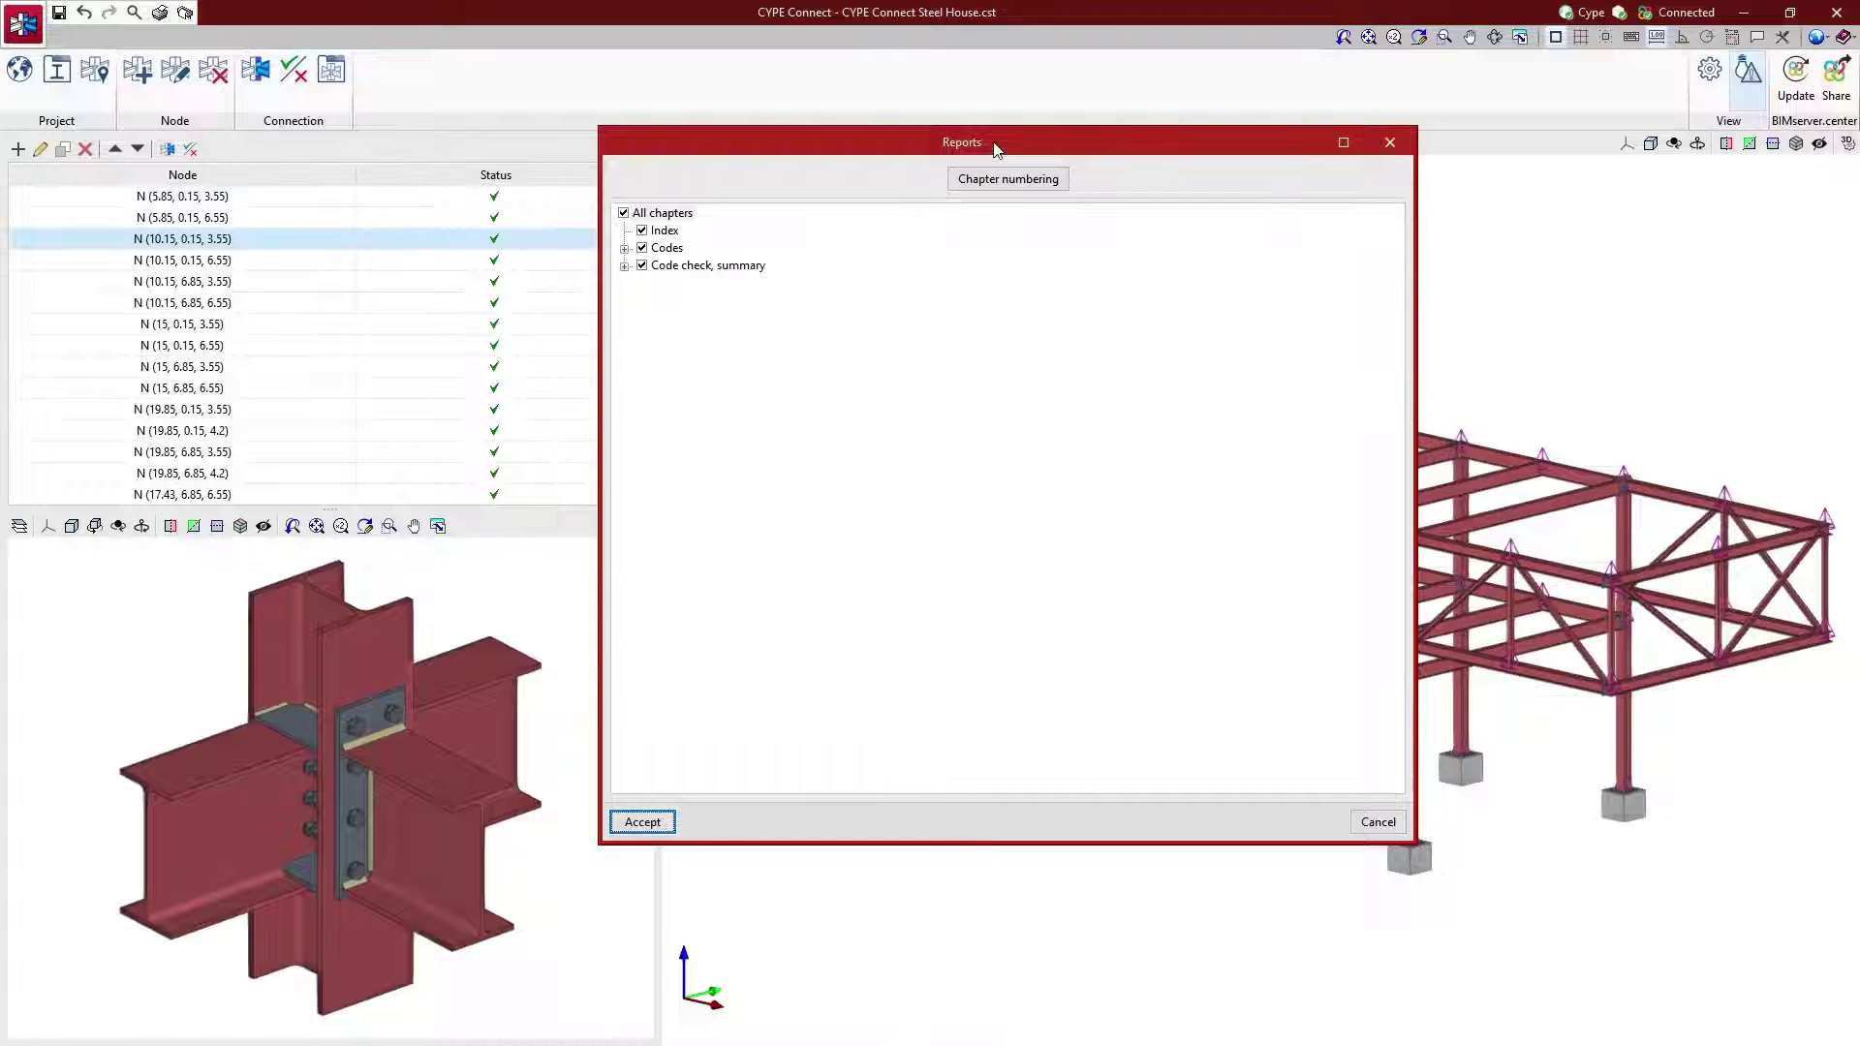
# - Expand the Codes and Code check, summary chapters to list Steel, Concrete and every node
pyautogui.click(625, 248)
pyautogui.click(625, 300)
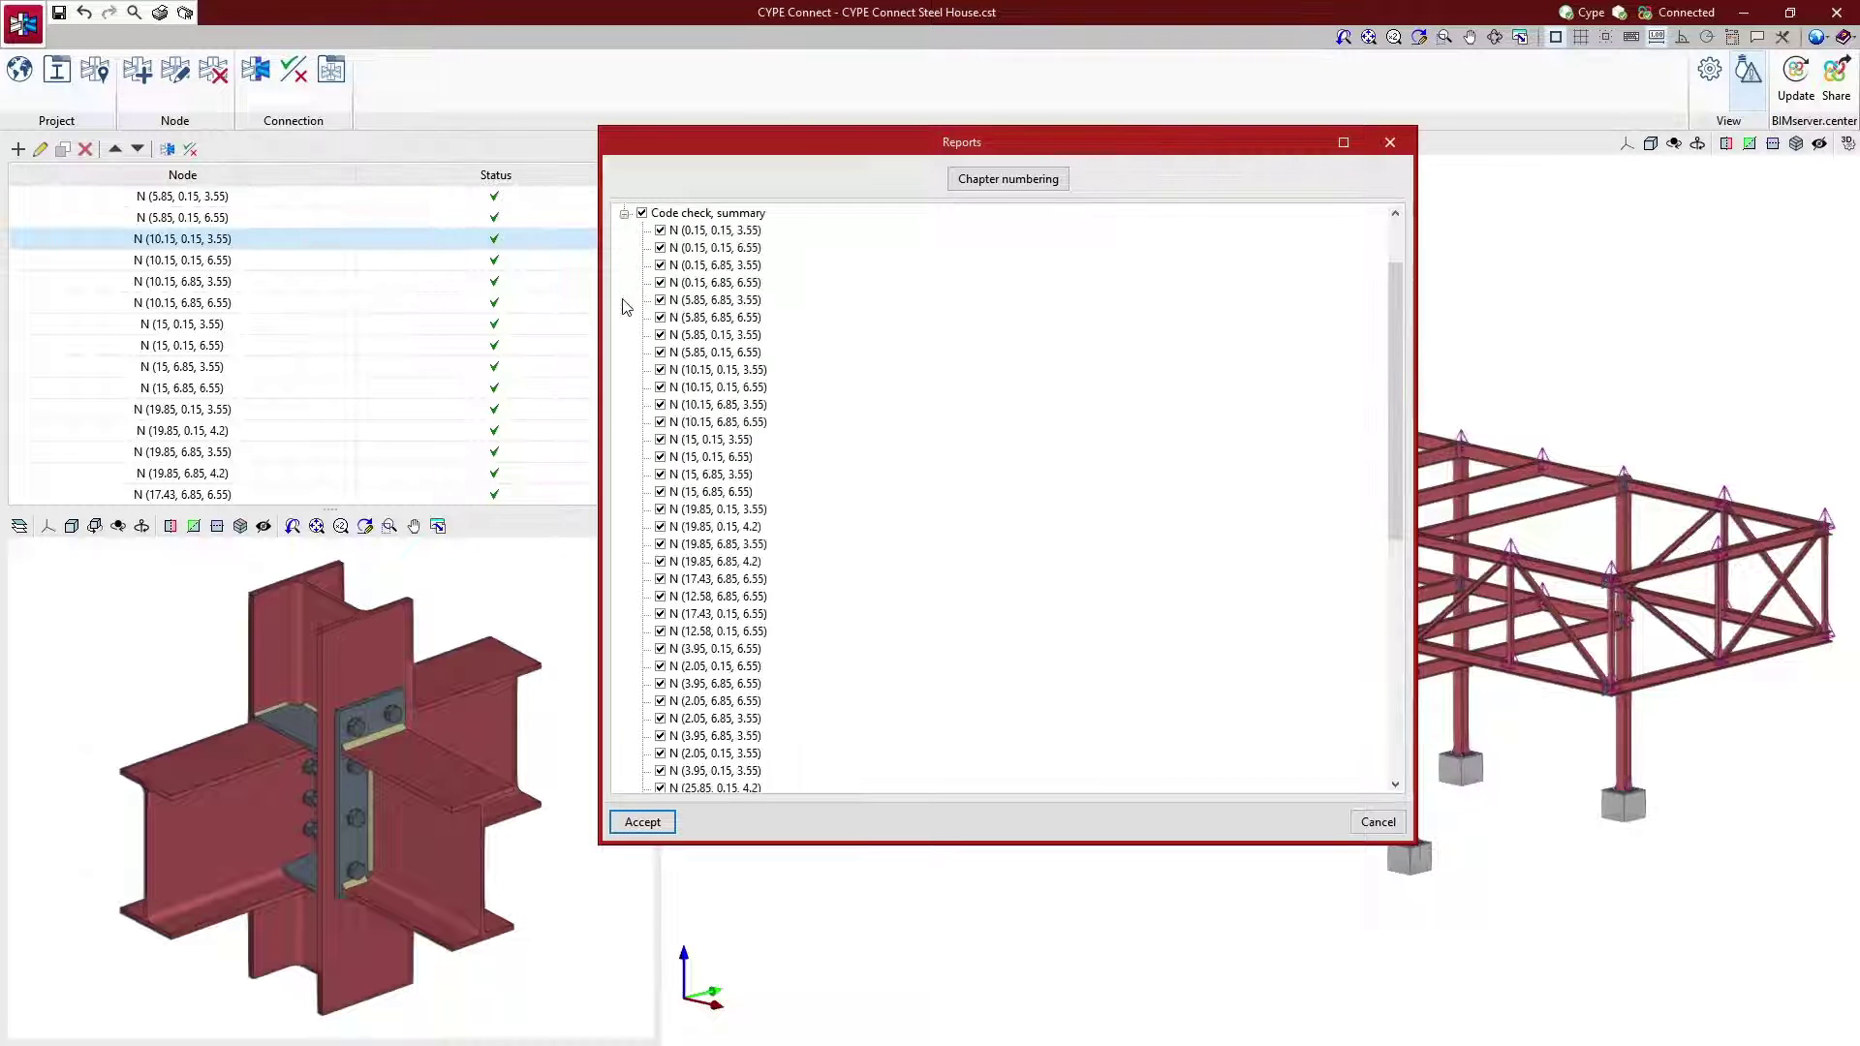
pyautogui.scroll(2, 625, 306)
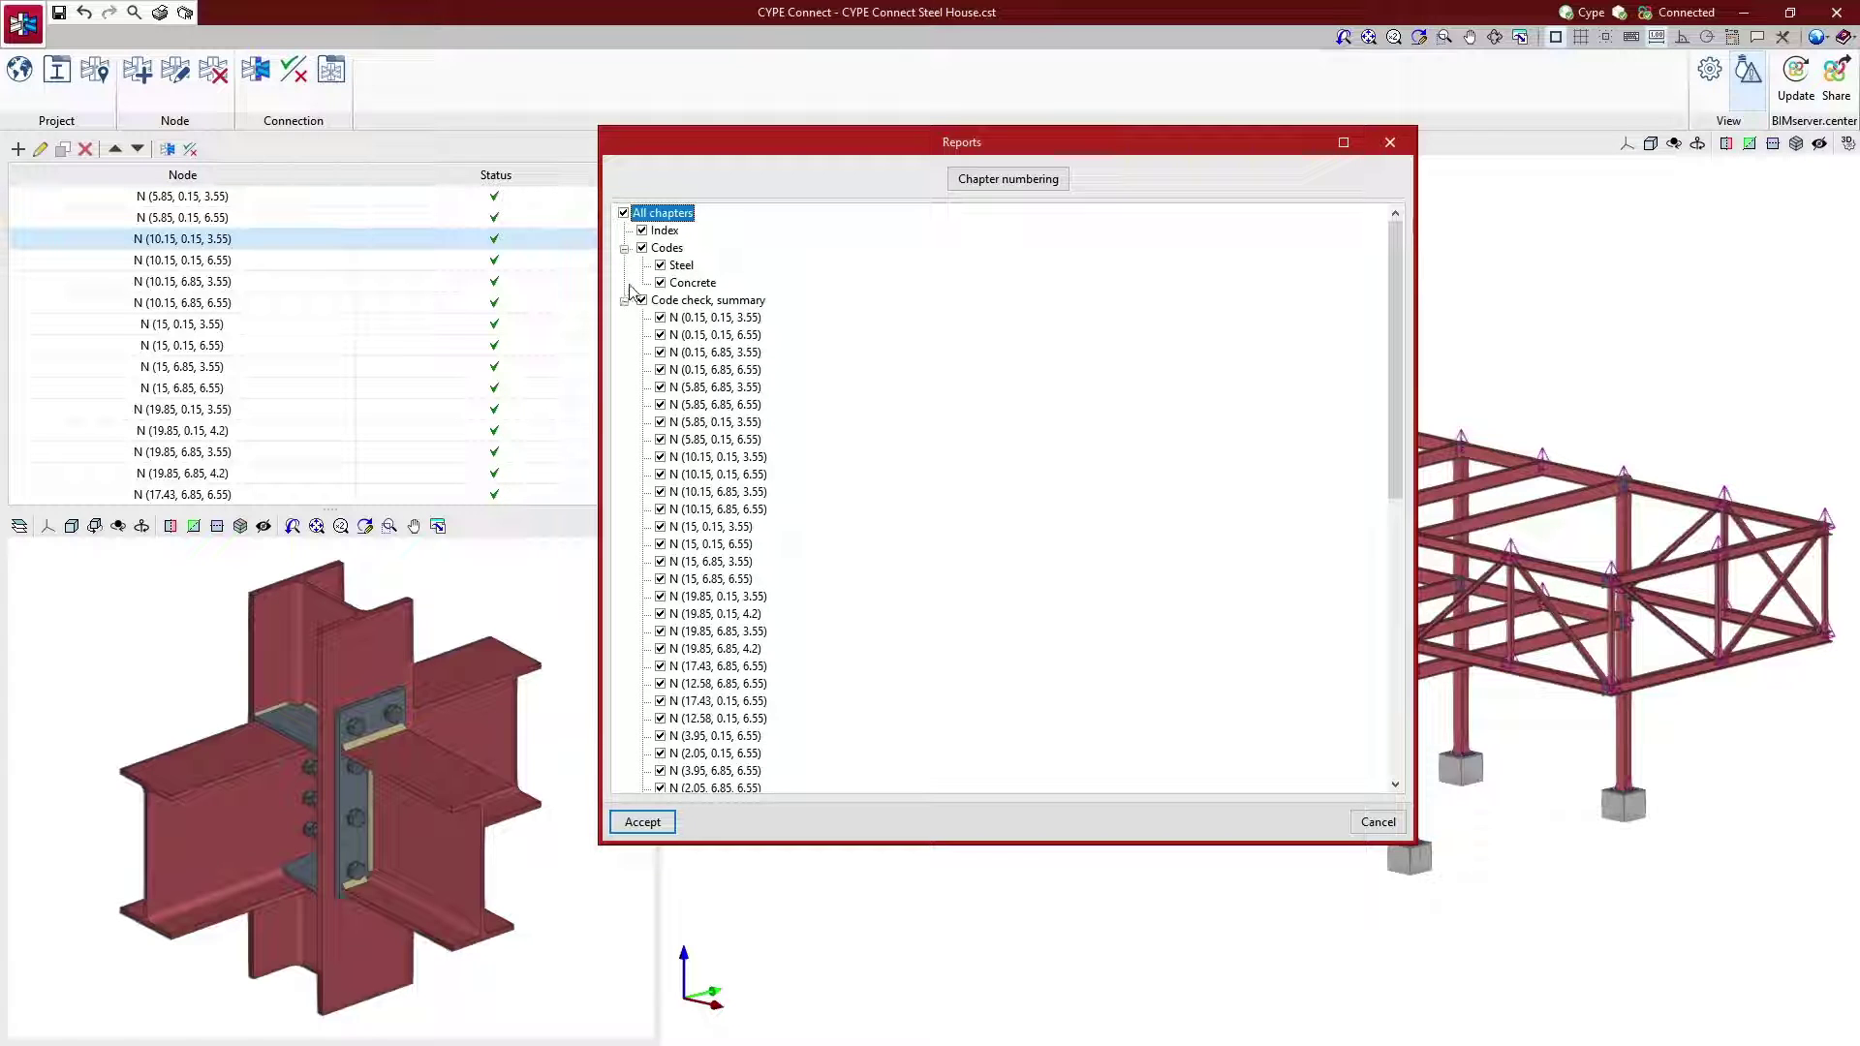
# - Toggle the Index, Codes and node checkboxes, re-including the nodes, and open Chapter numbering
pyautogui.click(642, 230)
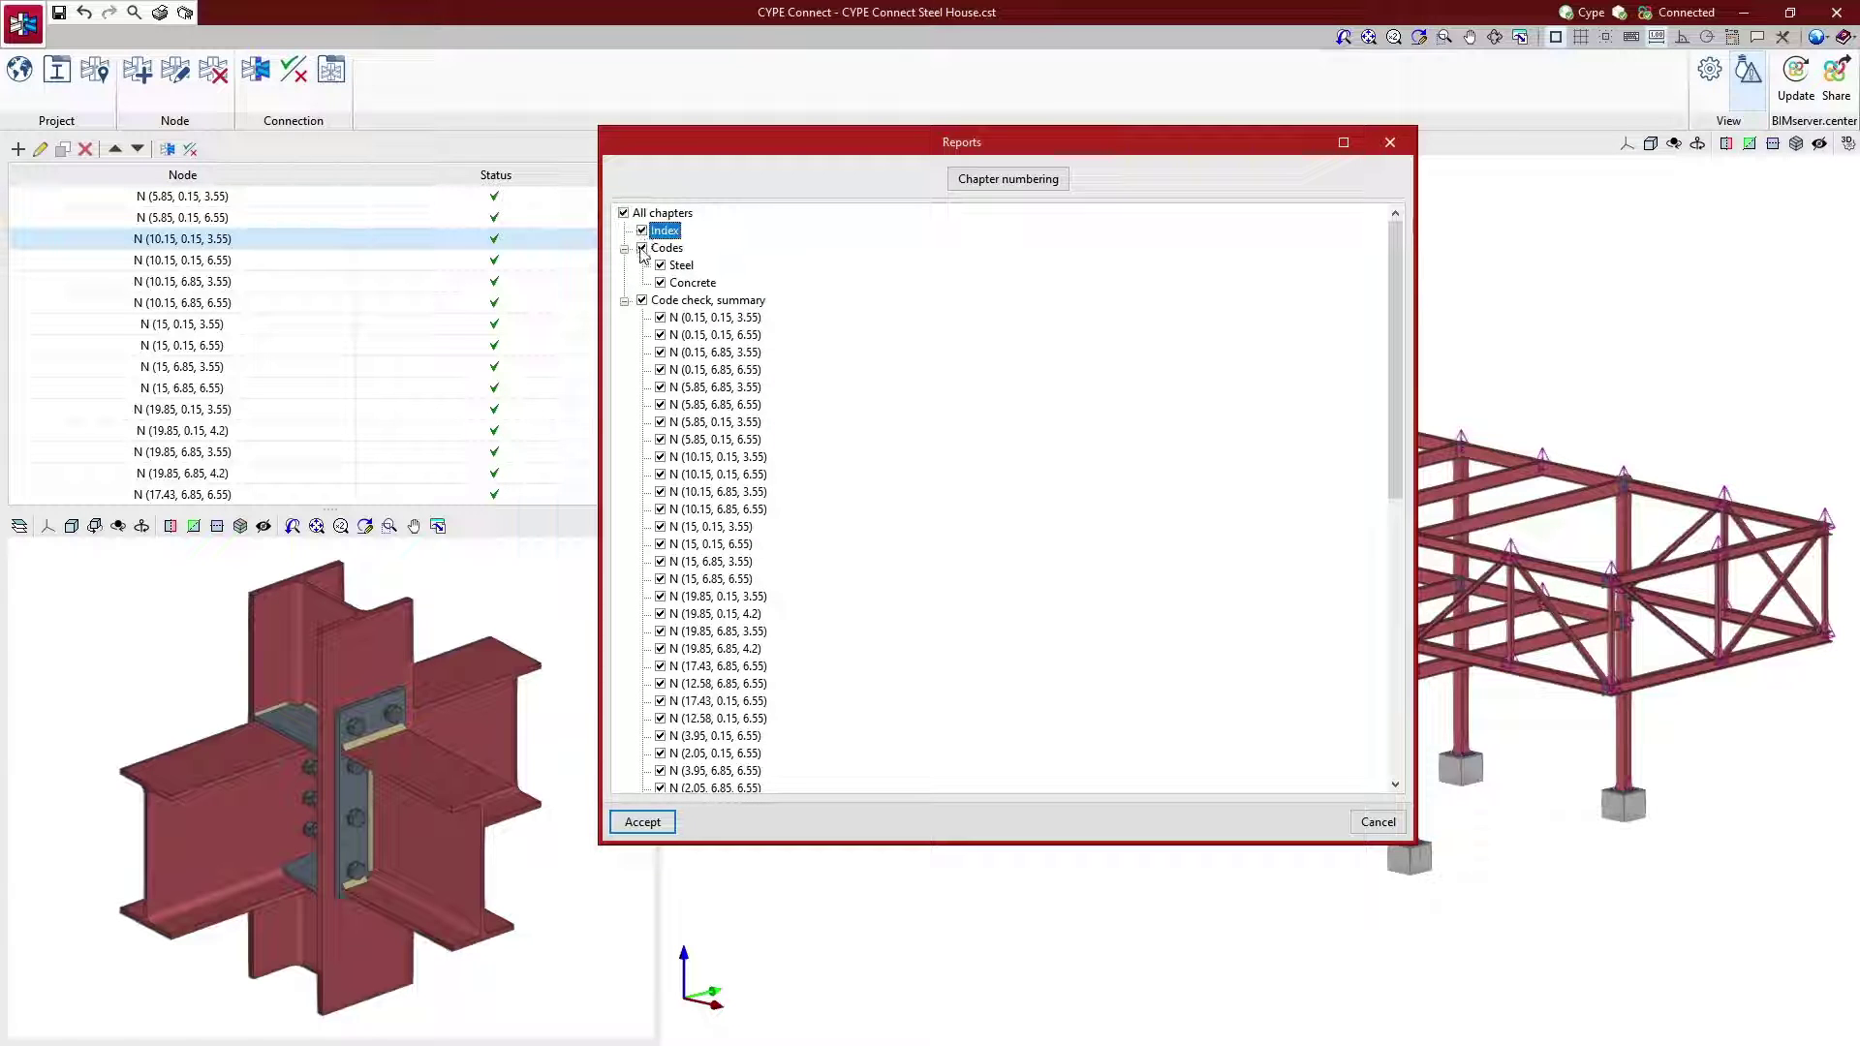
pyautogui.click(642, 248)
pyautogui.click(660, 318)
pyautogui.click(660, 352)
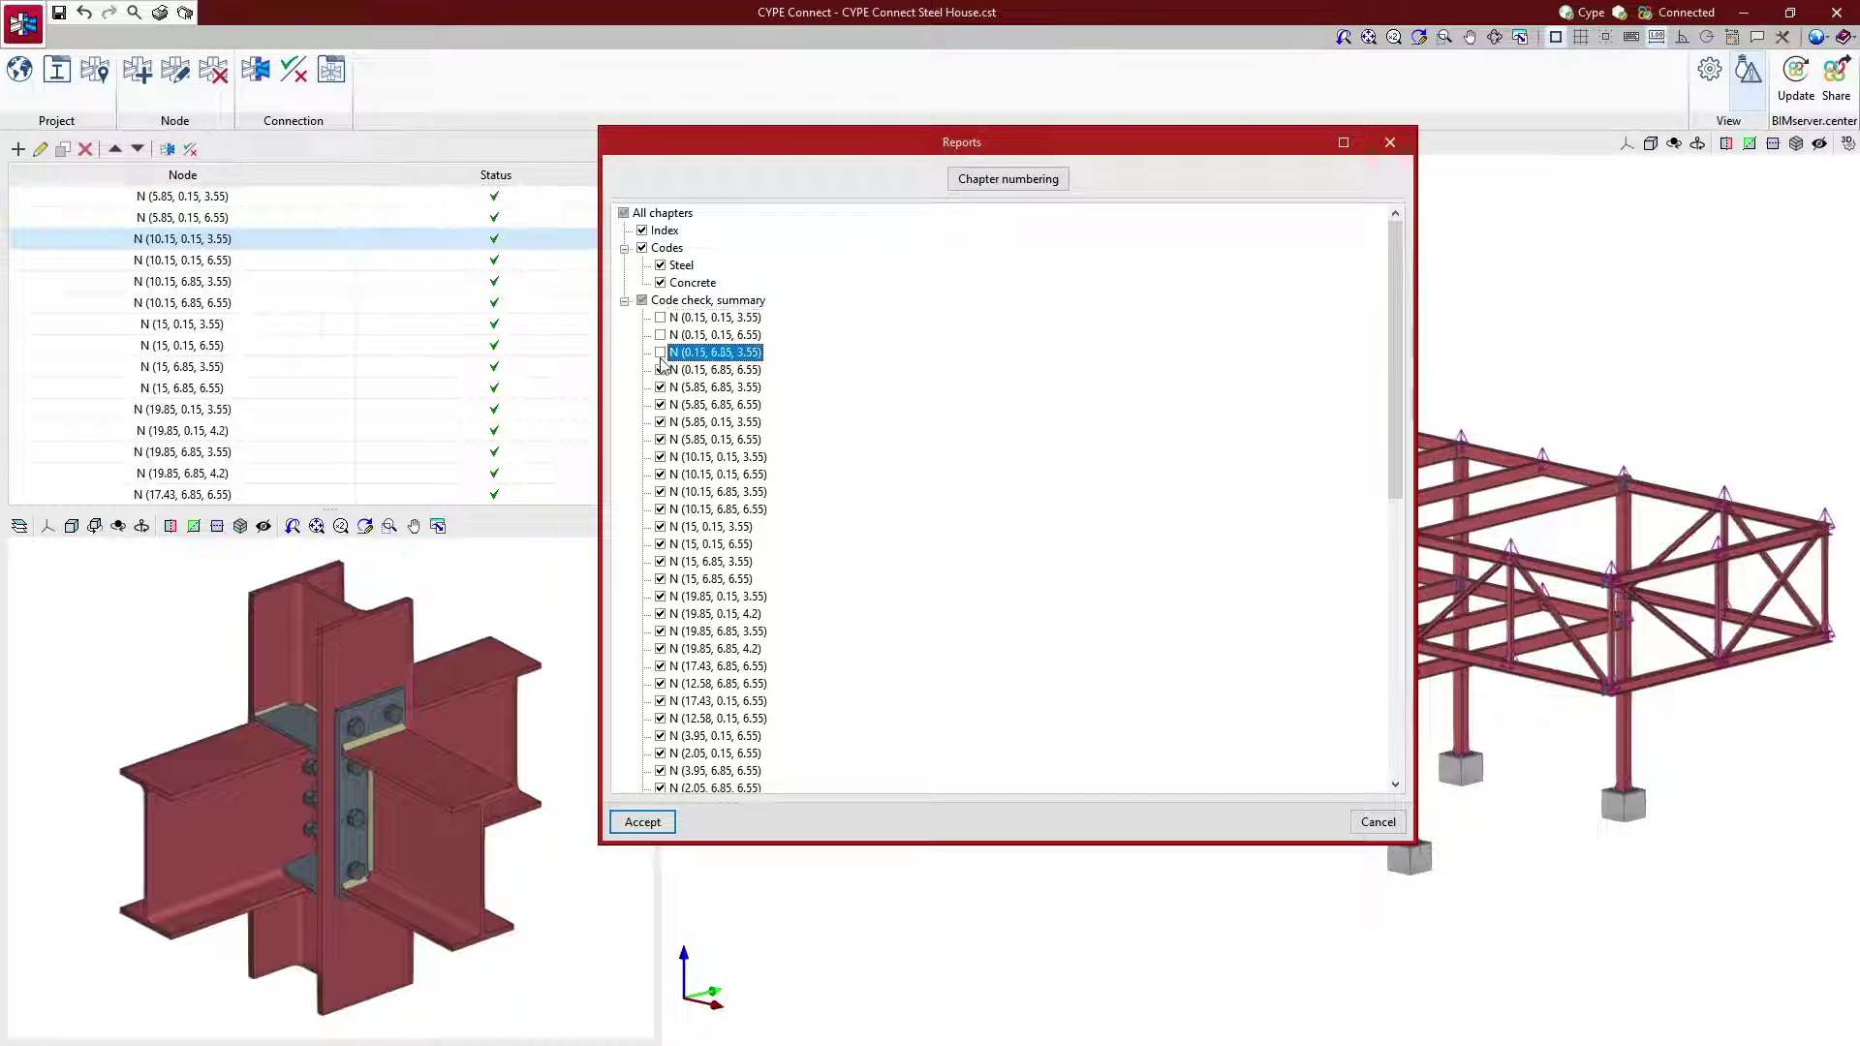
pyautogui.click(659, 353)
pyautogui.click(660, 335)
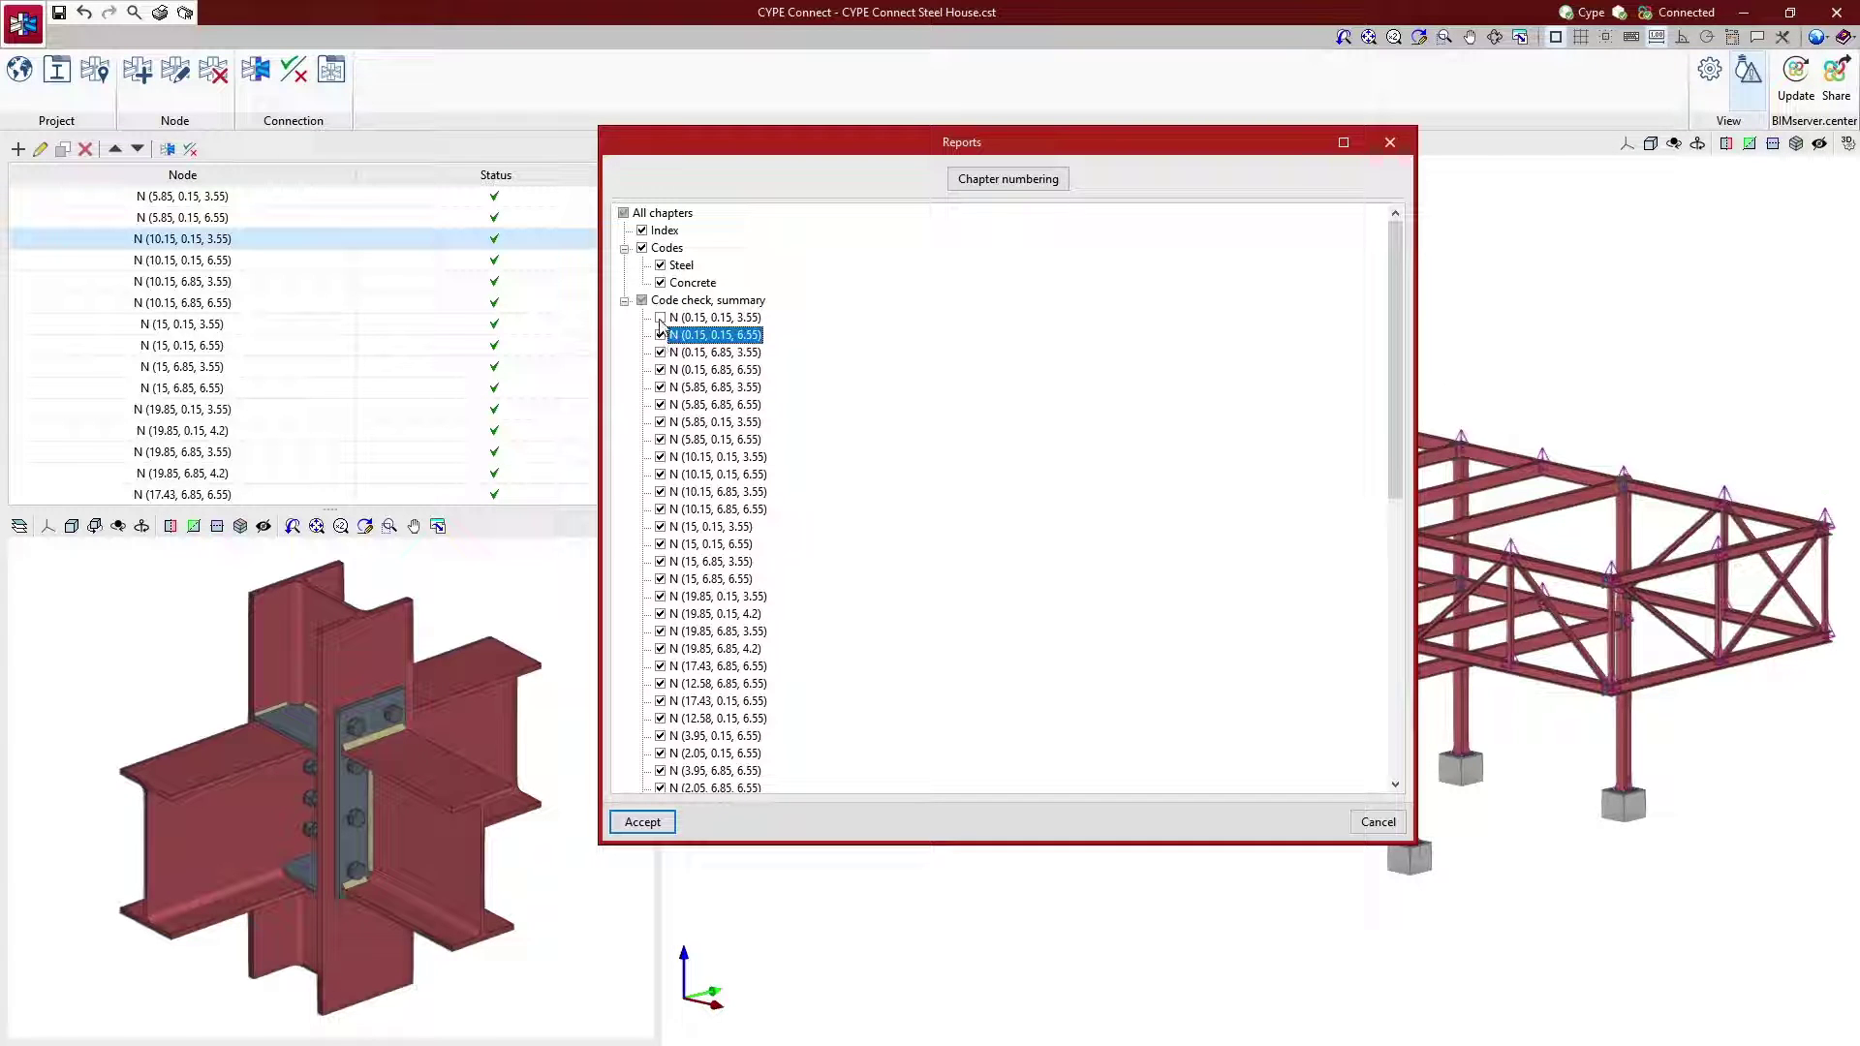
pyautogui.click(660, 318)
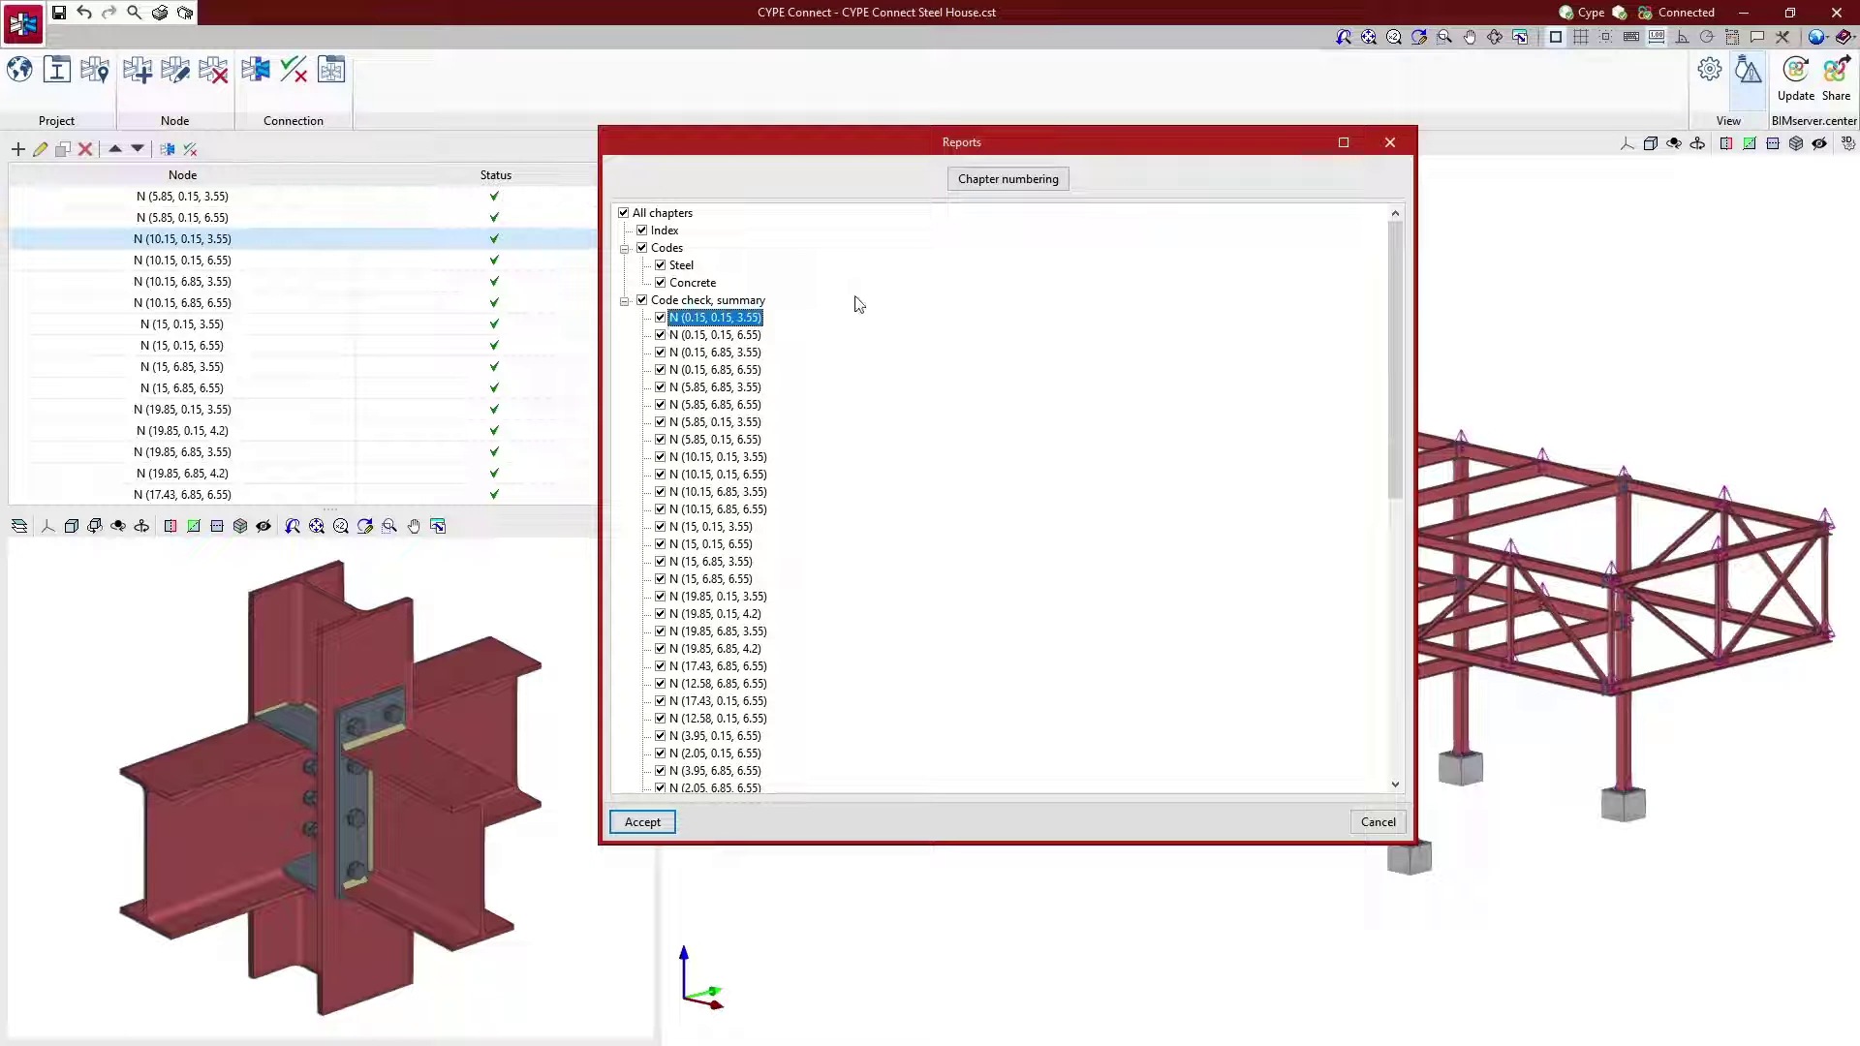
pyautogui.click(1007, 179)
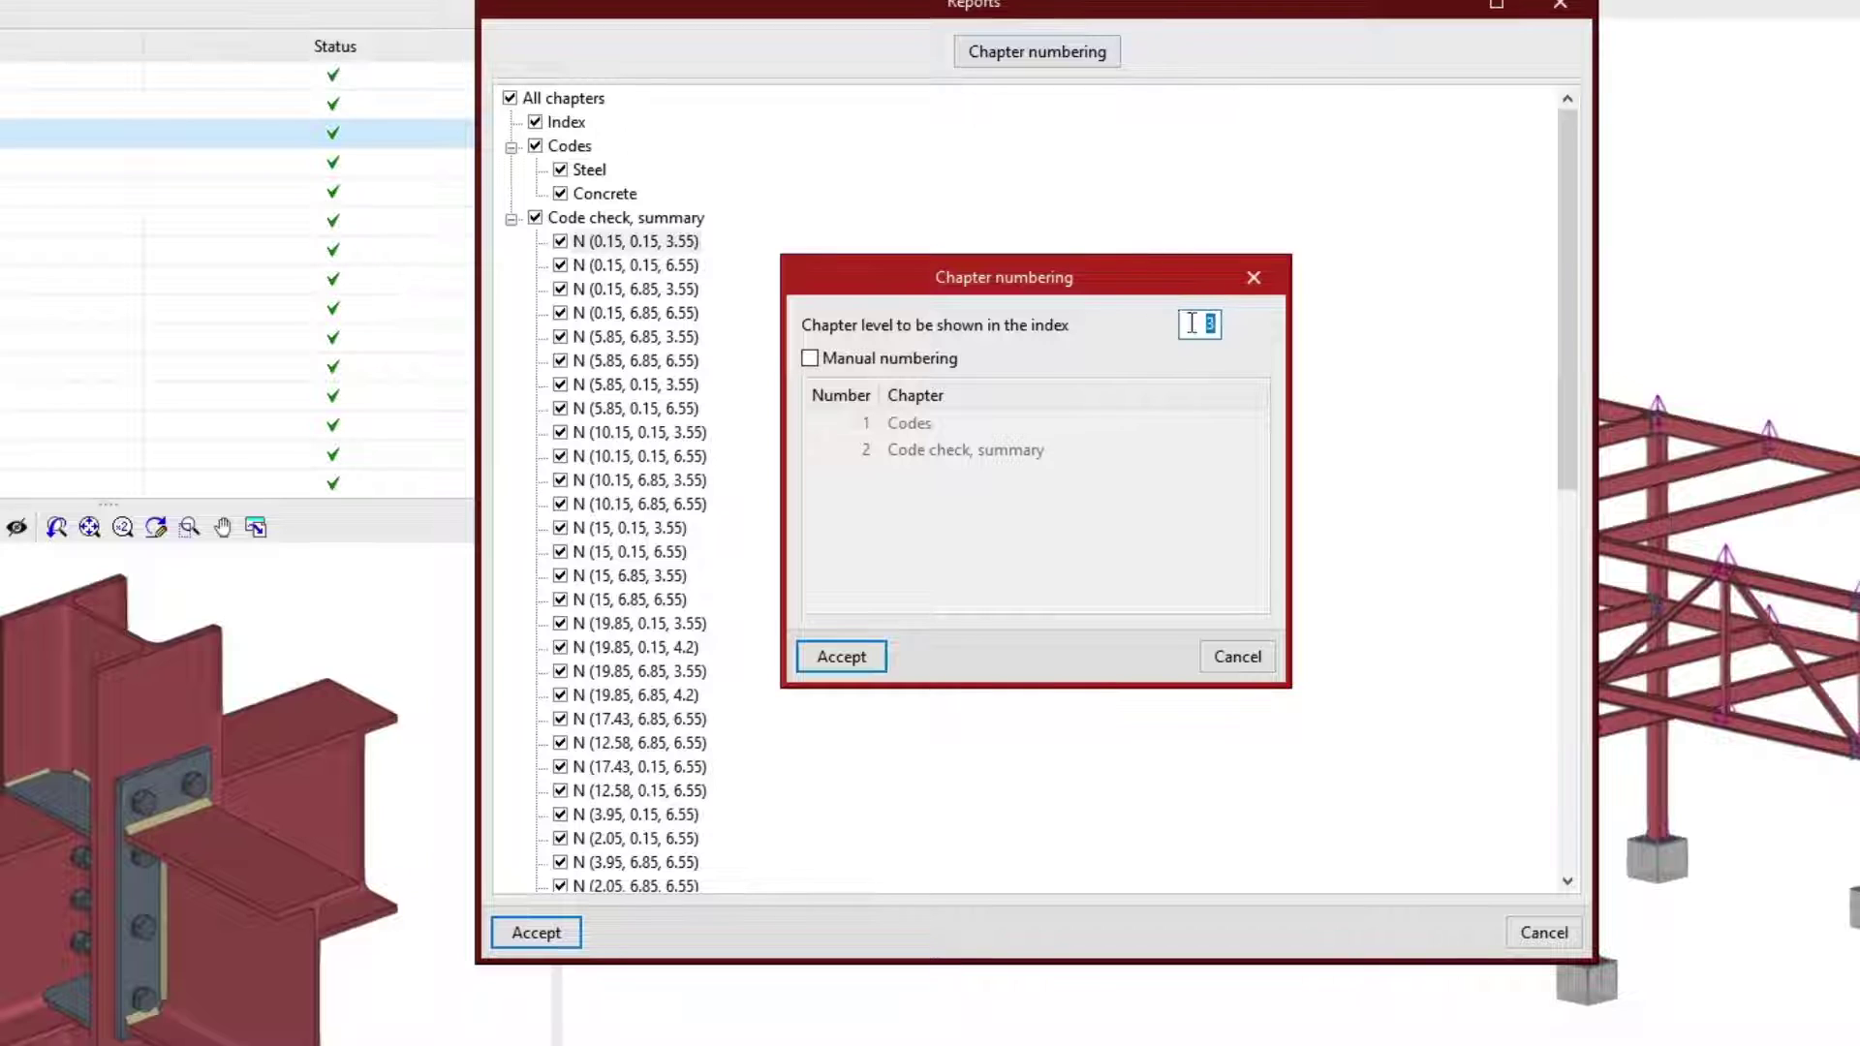
# - Keep automatic chapter numbering at three levels and generate the report with all chapters
pyautogui.click(812, 360)
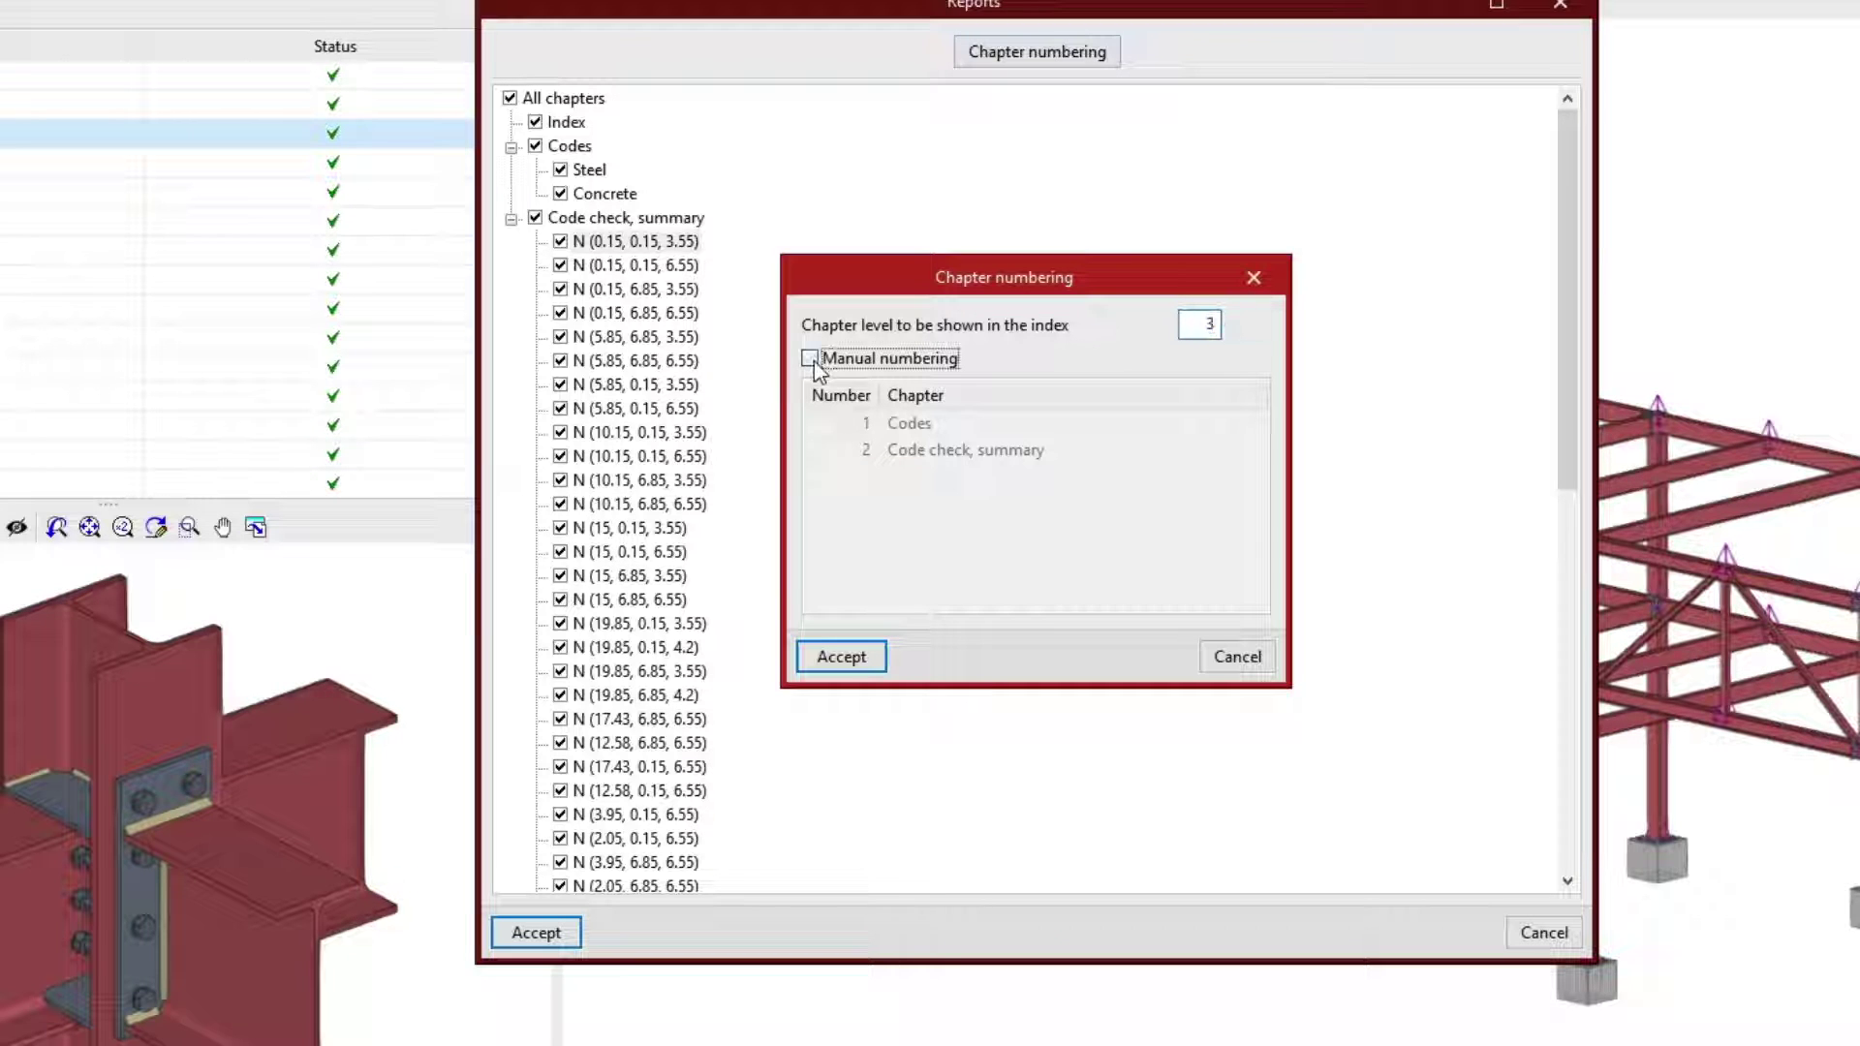
pyautogui.click(810, 360)
pyautogui.click(877, 656)
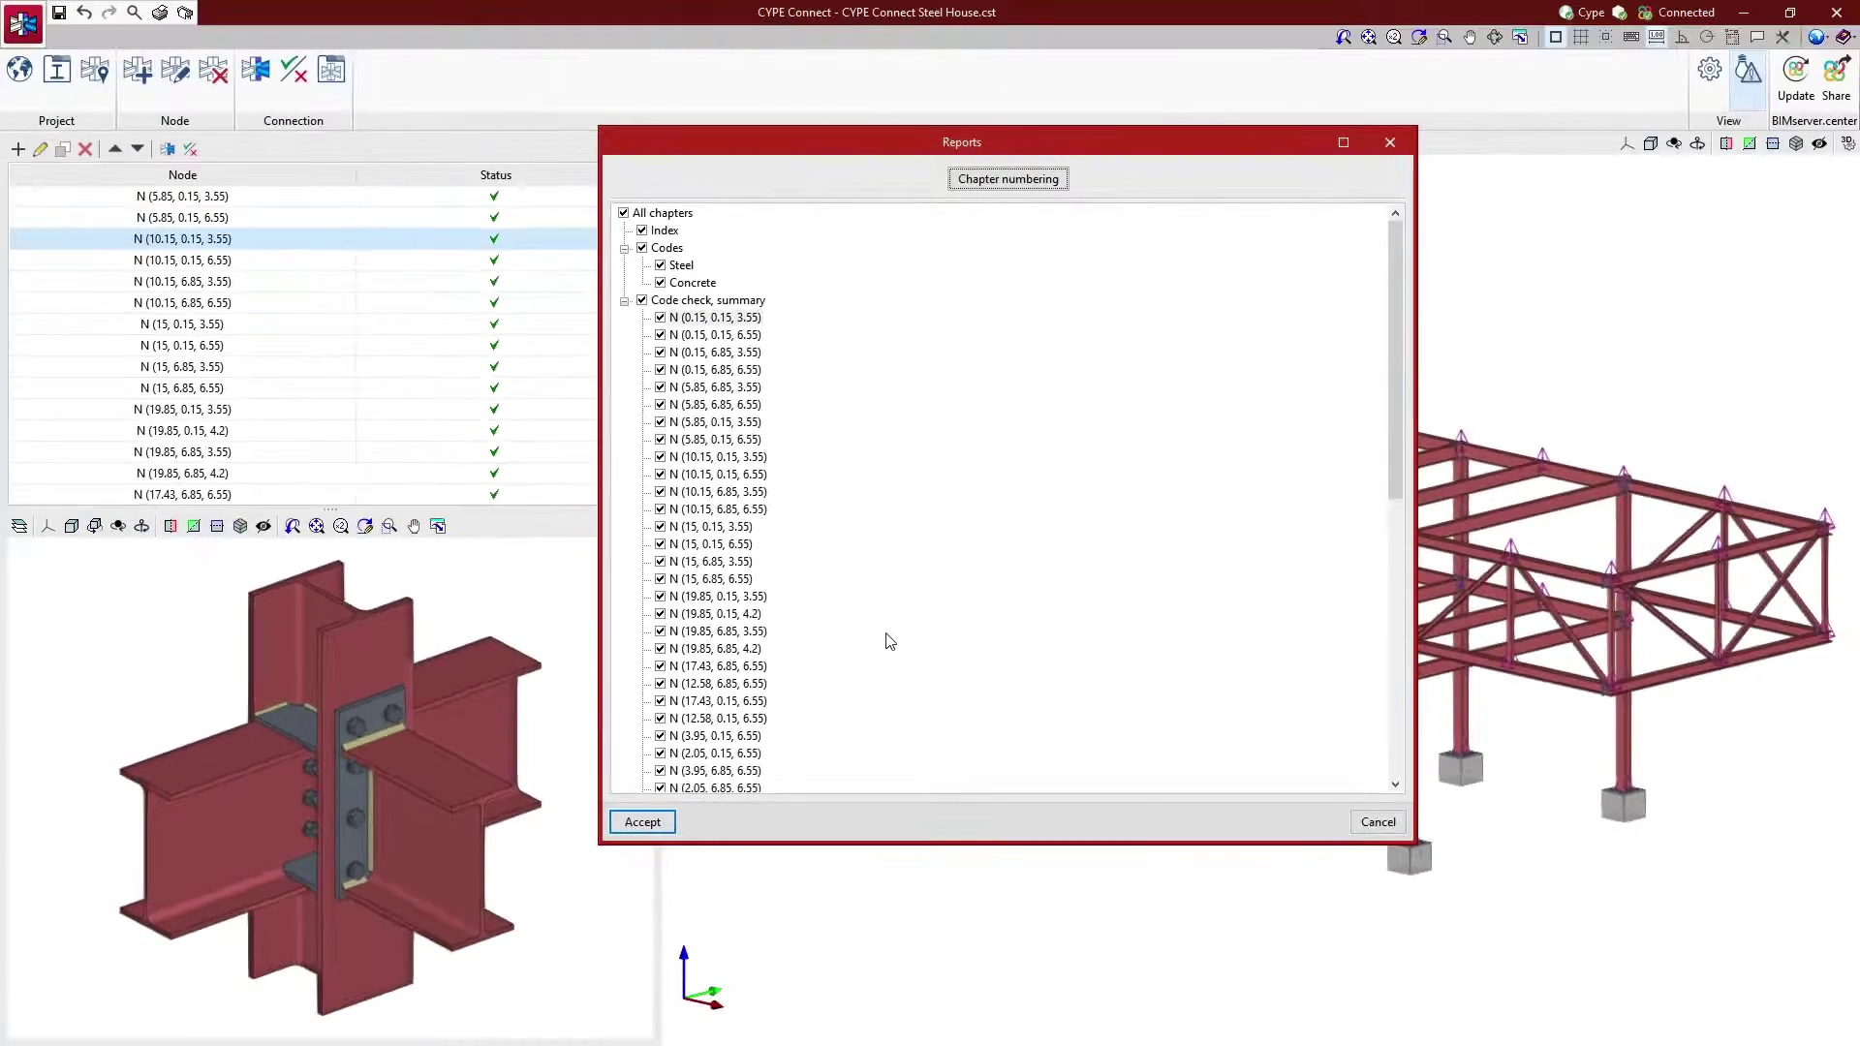
pyautogui.click(643, 823)
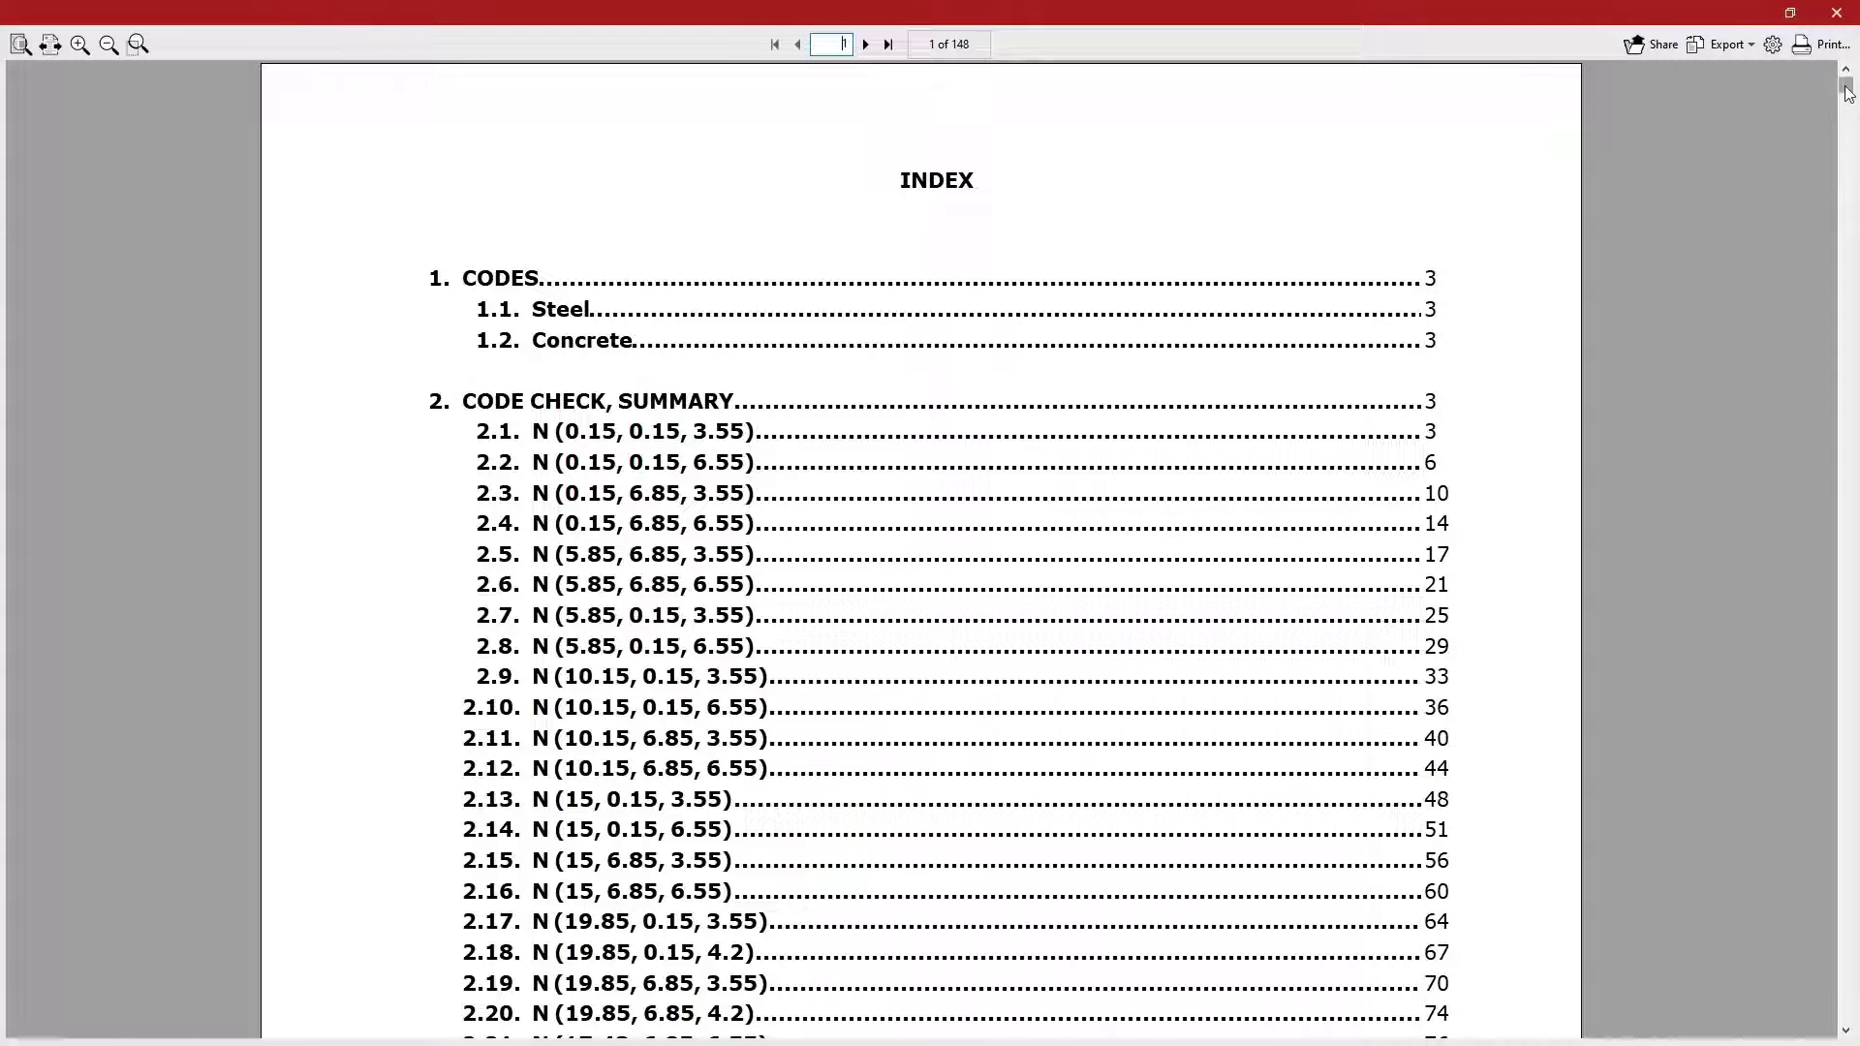
# - Scroll the 148-page report to page 3 and view its export formats without exporting
pyautogui.moveTo(1846, 89); pyautogui.dragTo(1844, 108)
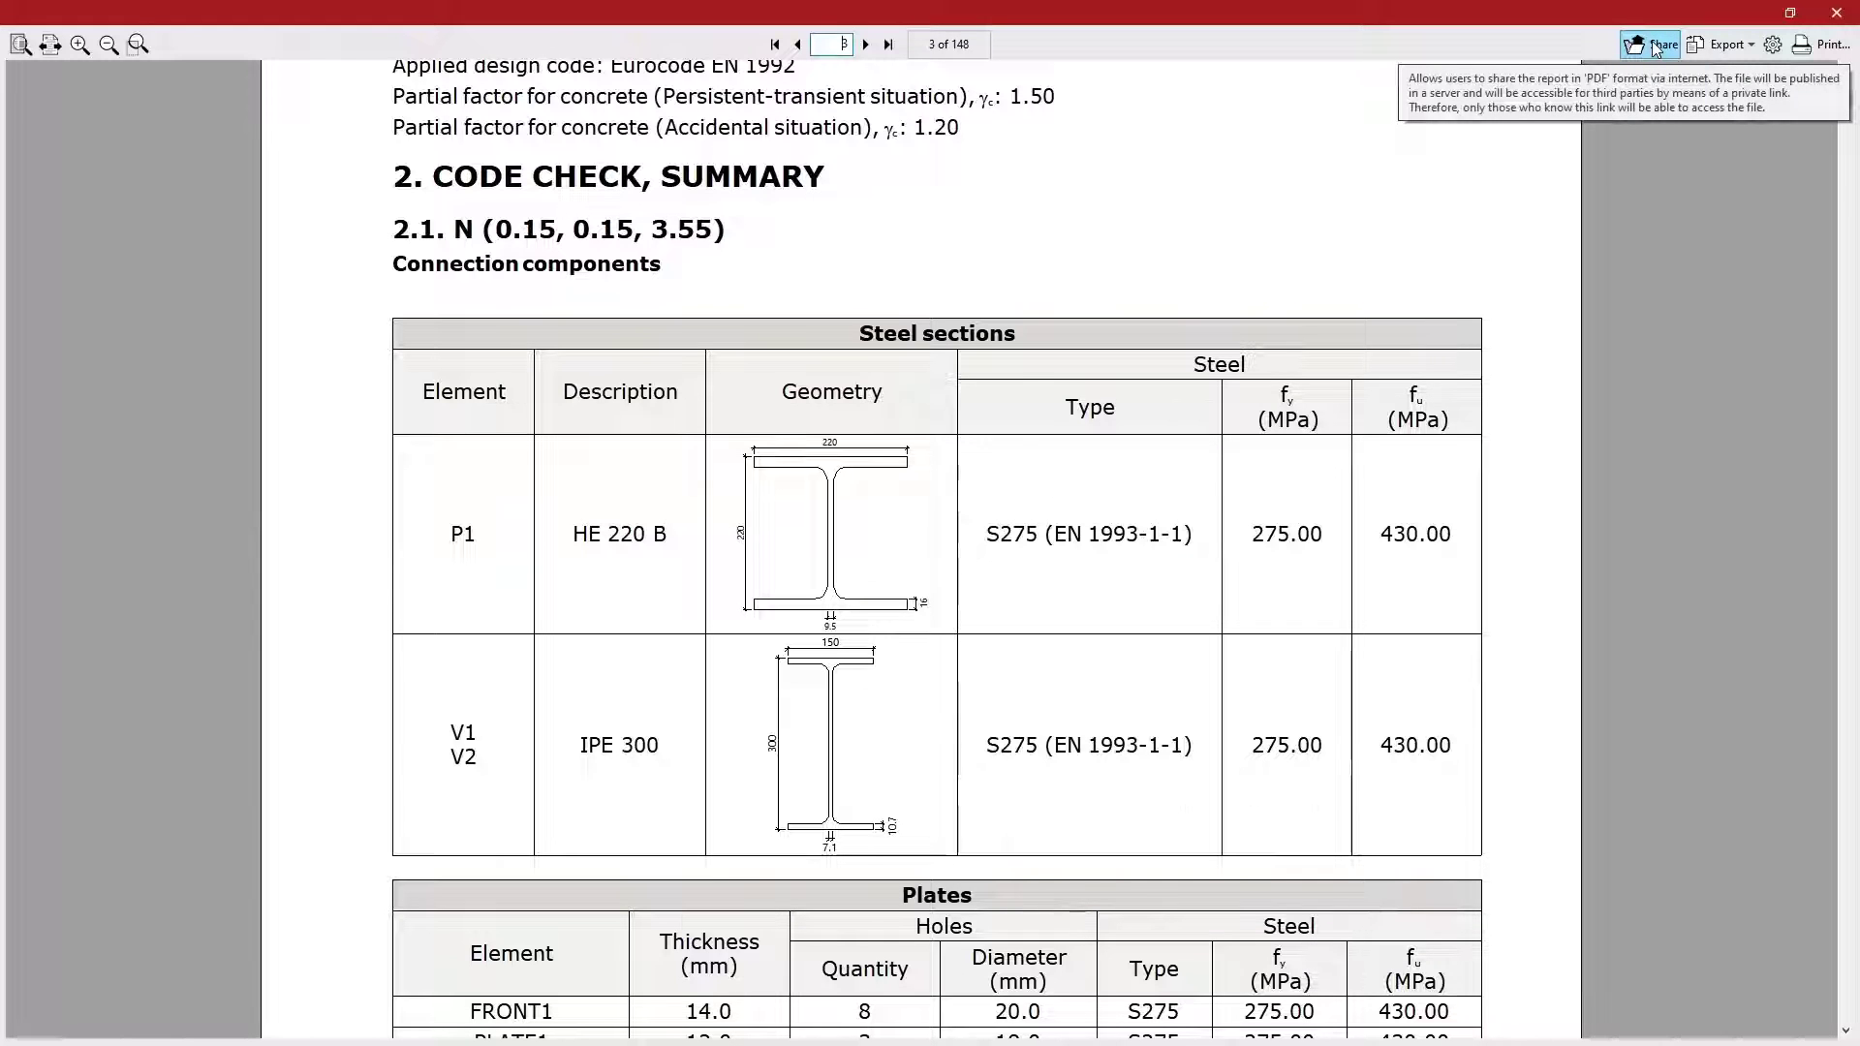
pyautogui.click(1725, 45)
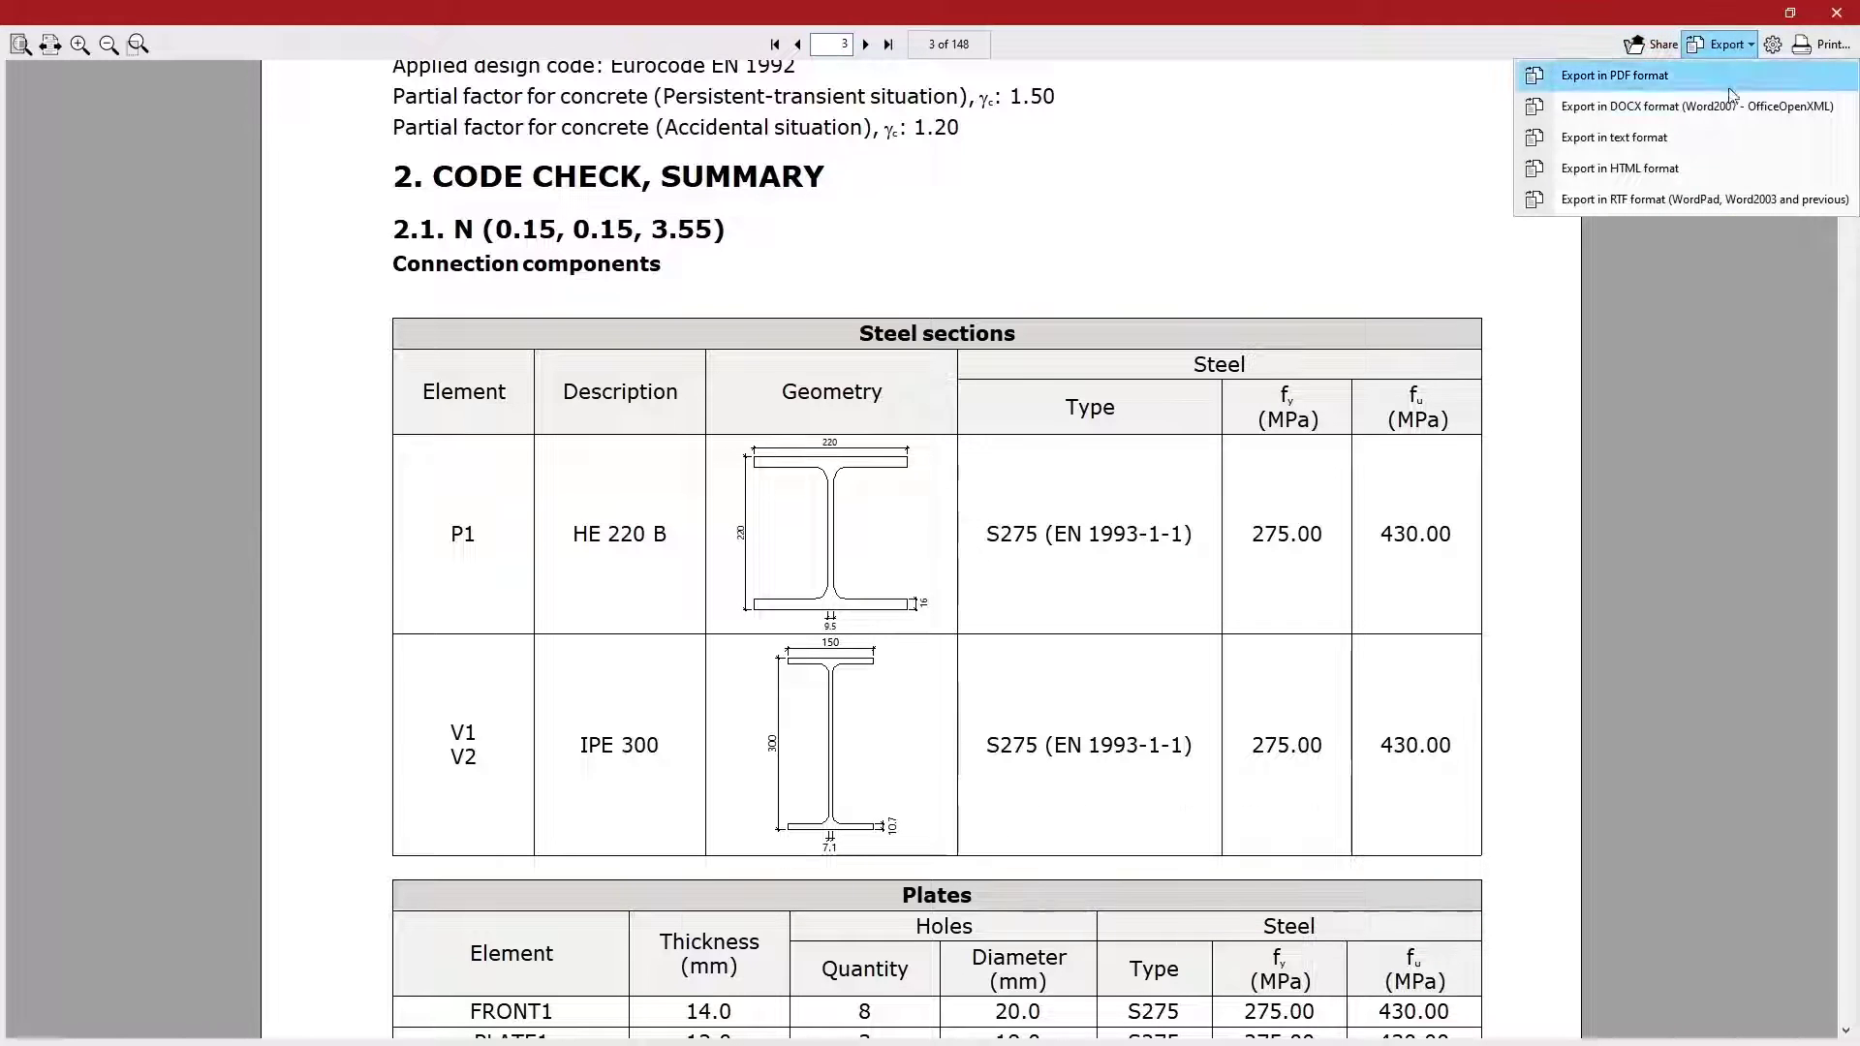
pyautogui.click(1730, 232)
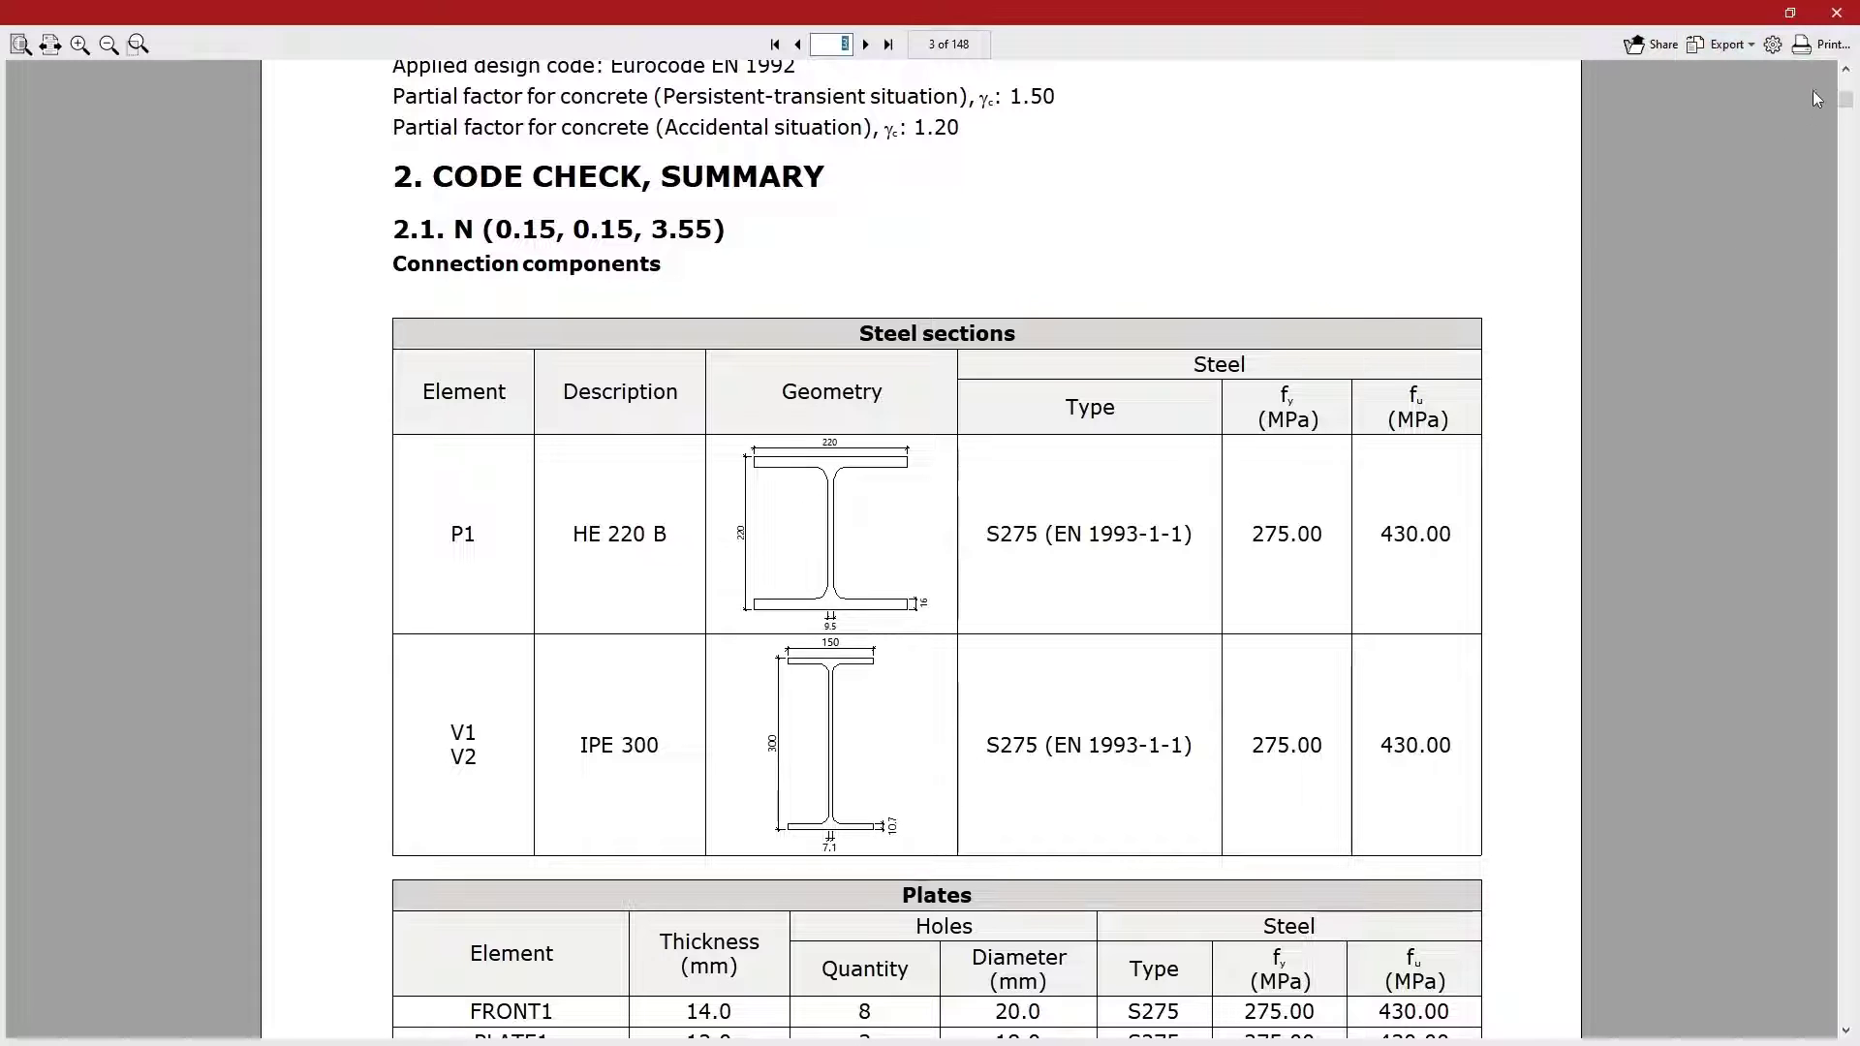